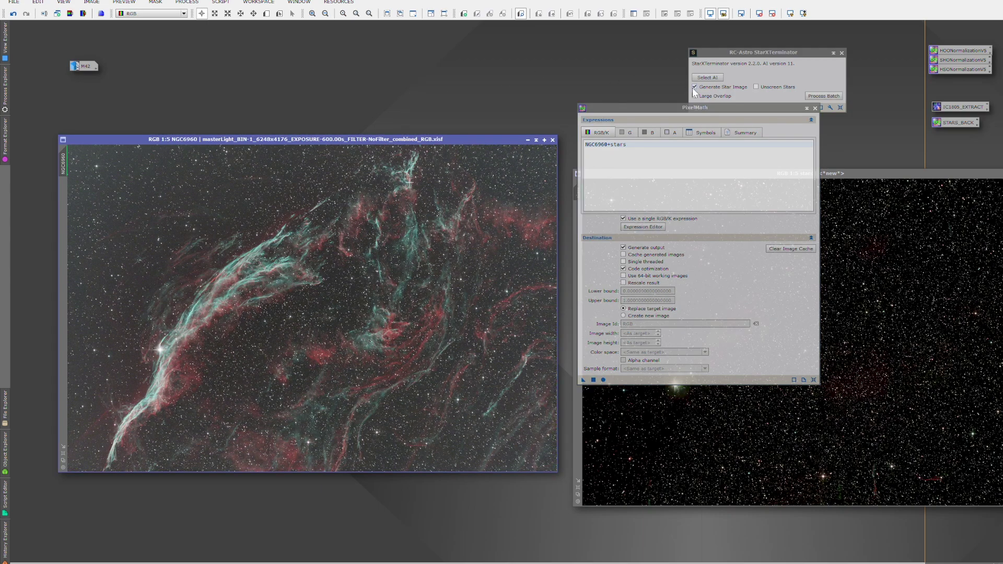
# Step: Close PixelMath and discard the old stars image without saving
pyautogui.click(815, 108)
pyautogui.moveTo(825, 173); pyautogui.dragTo(350, 197)
pyautogui.click(591, 198)
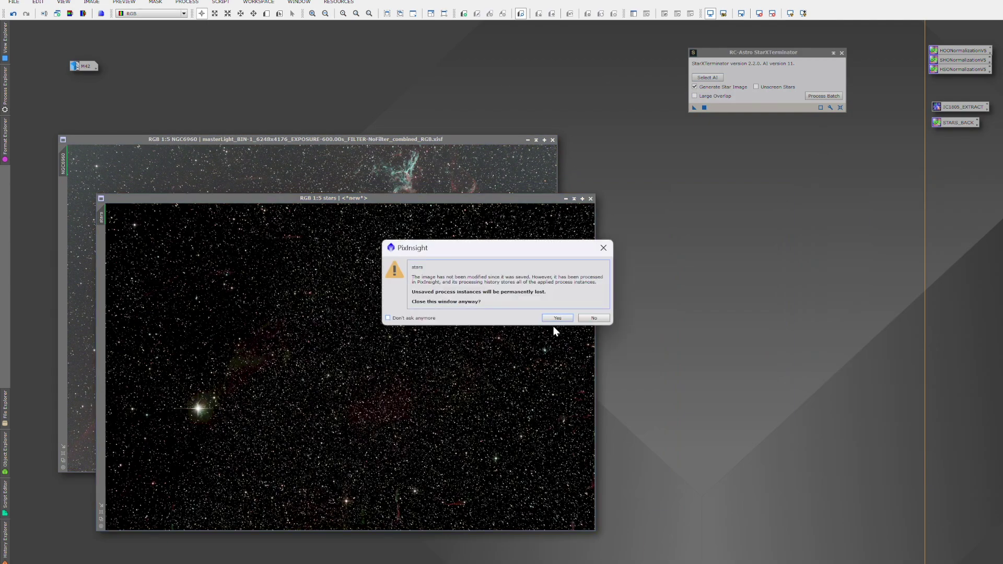
pyautogui.click(557, 318)
# Step: Run StarXTerminator on NGC6960 with Unscreen Stars enabled
pyautogui.moveTo(790, 53); pyautogui.dragTo(690, 207)
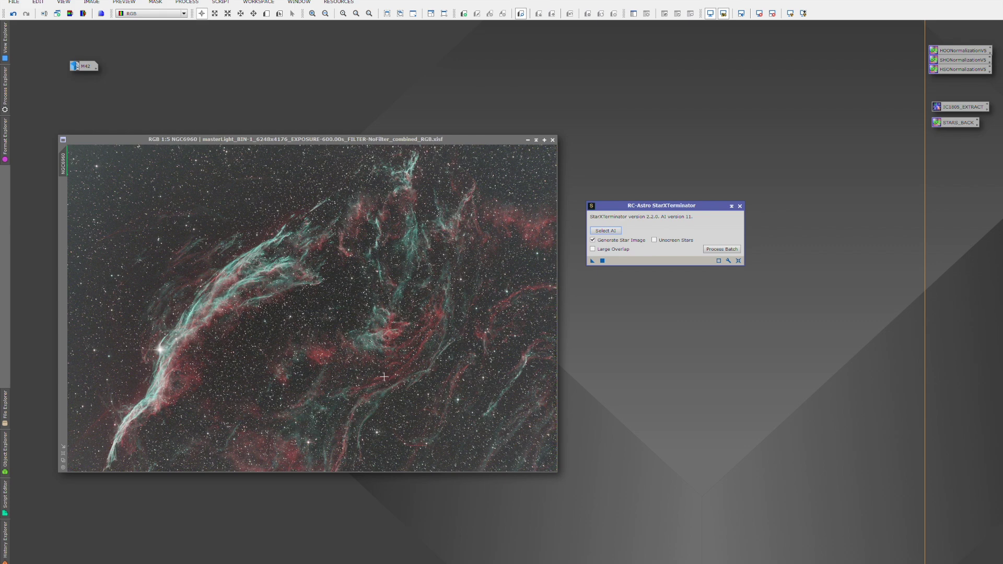
pyautogui.click(654, 240)
pyautogui.click(603, 261)
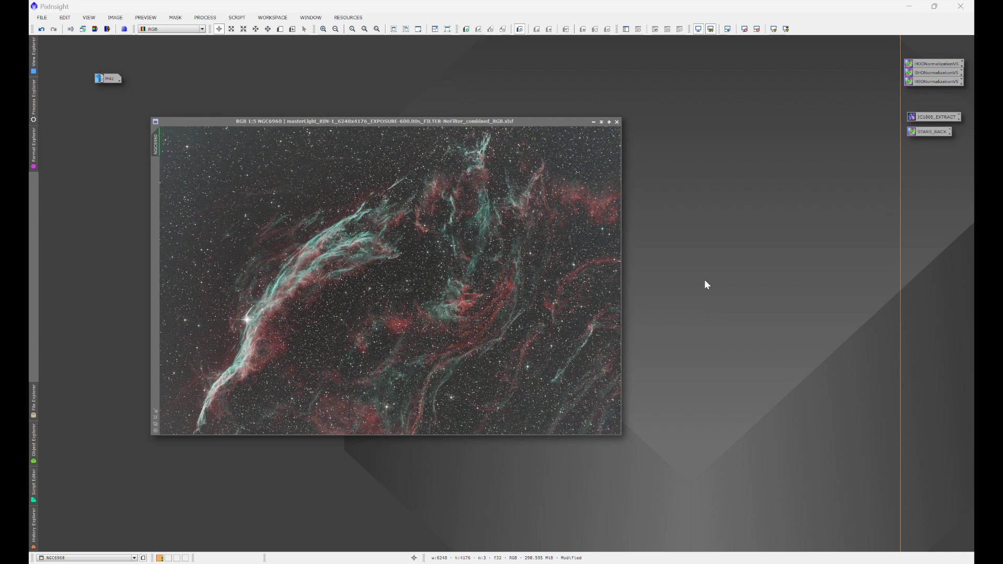
# Step: Open StarXTerminator from All Processes and place it beside the NGC6960 image
pyautogui.click(206, 19)
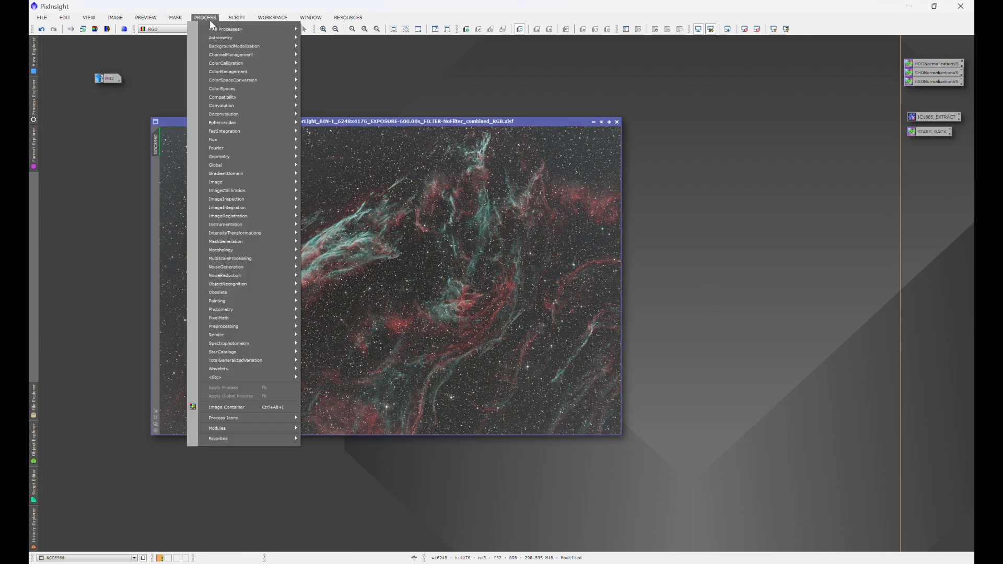
pyautogui.moveTo(220, 30)
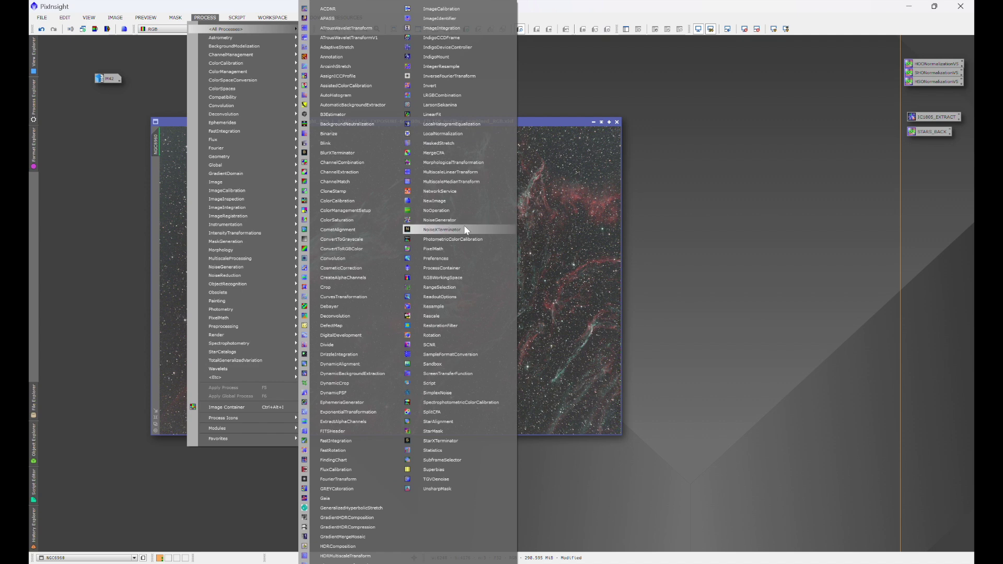
pyautogui.click(462, 440)
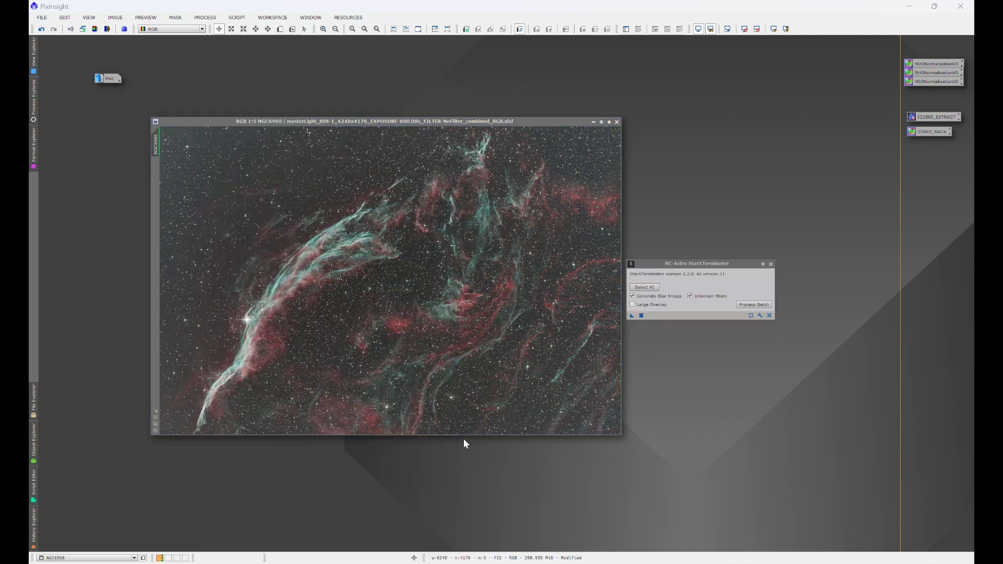
pyautogui.moveTo(716, 263); pyautogui.dragTo(742, 233)
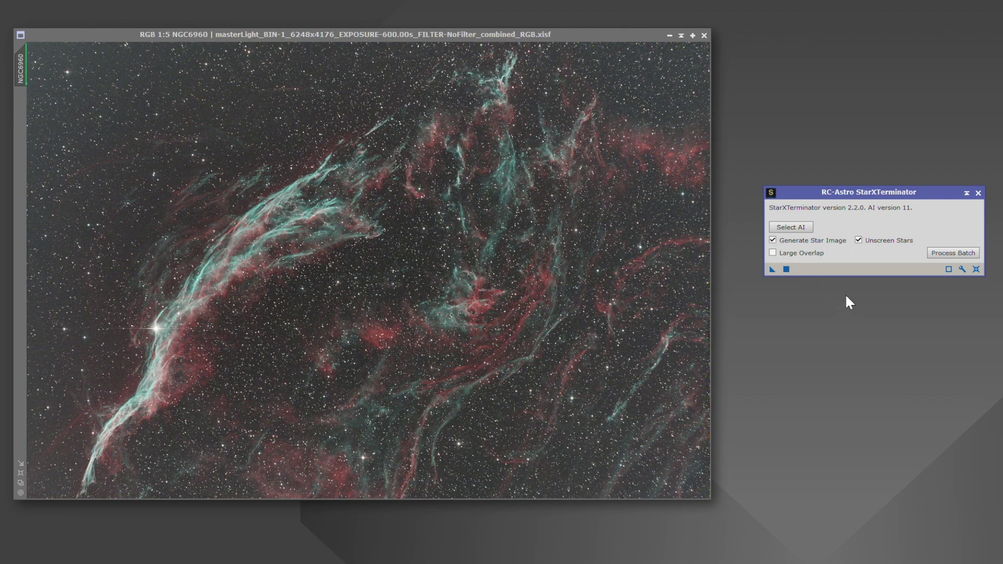
# Step: Uncheck Unscreen Stars in StarXTerminator and nudge the NGC6960 window up and left
pyautogui.click(858, 240)
pyautogui.moveTo(563, 33); pyautogui.dragTo(532, 18)
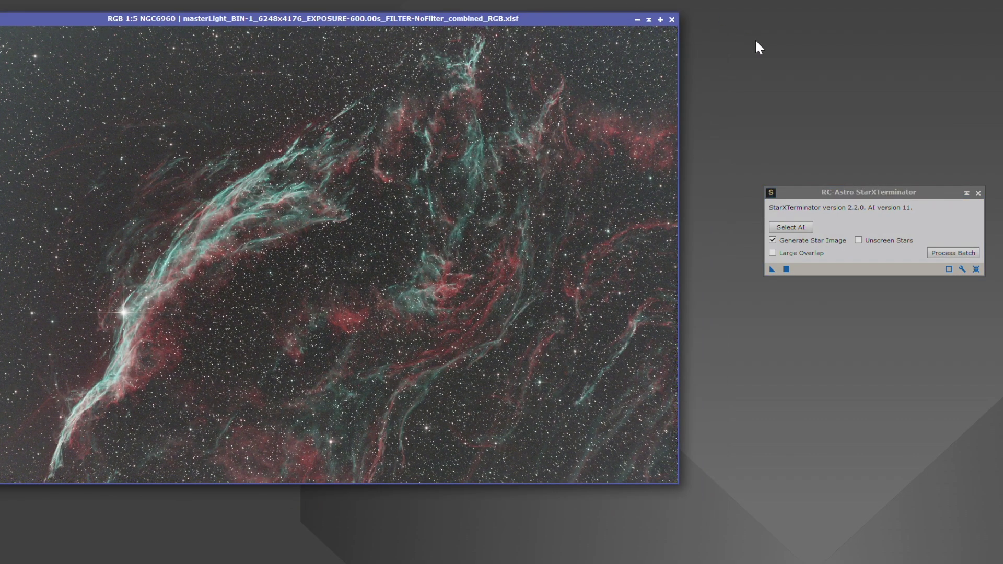
pyautogui.click(826, 201)
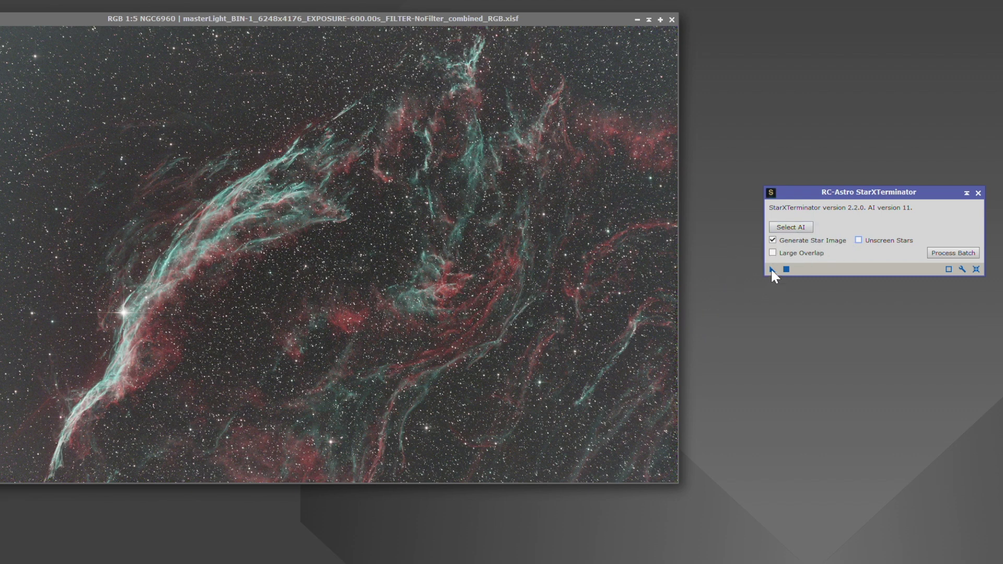
# Step: Apply StarXTerminator to NGC6960, then arrange the starless and NGC6960_stars windows
pyautogui.moveTo(772, 270); pyautogui.dragTo(586, 274)
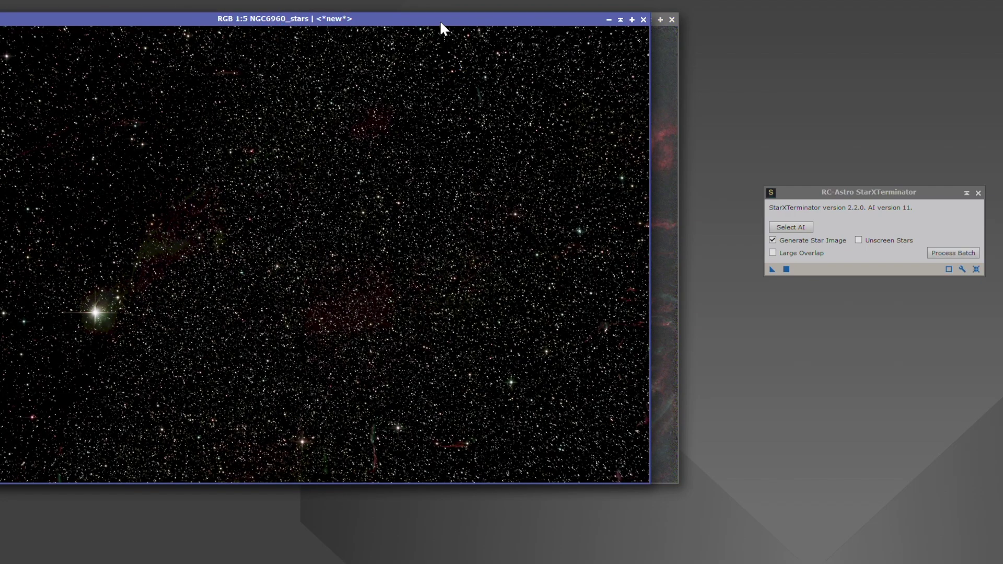
pyautogui.moveTo(441, 23); pyautogui.dragTo(963, 233)
pyautogui.moveTo(922, 192); pyautogui.dragTo(916, 2)
pyautogui.moveTo(895, 299); pyautogui.dragTo(976, 126)
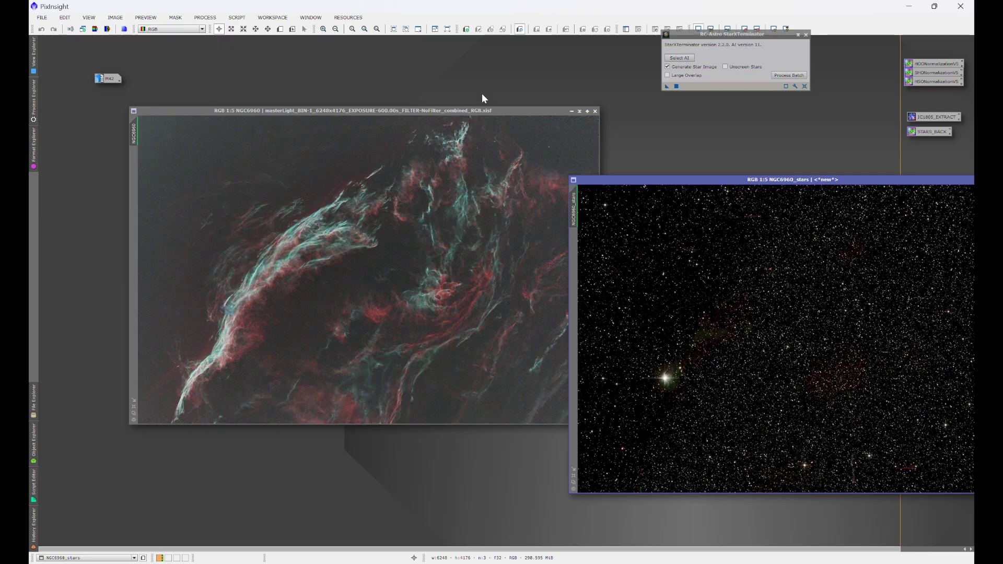
# Step: Spread the windows apart and confirm NGC6960 as the starless image's identifier
pyautogui.moveTo(479, 114); pyautogui.dragTo(434, 150)
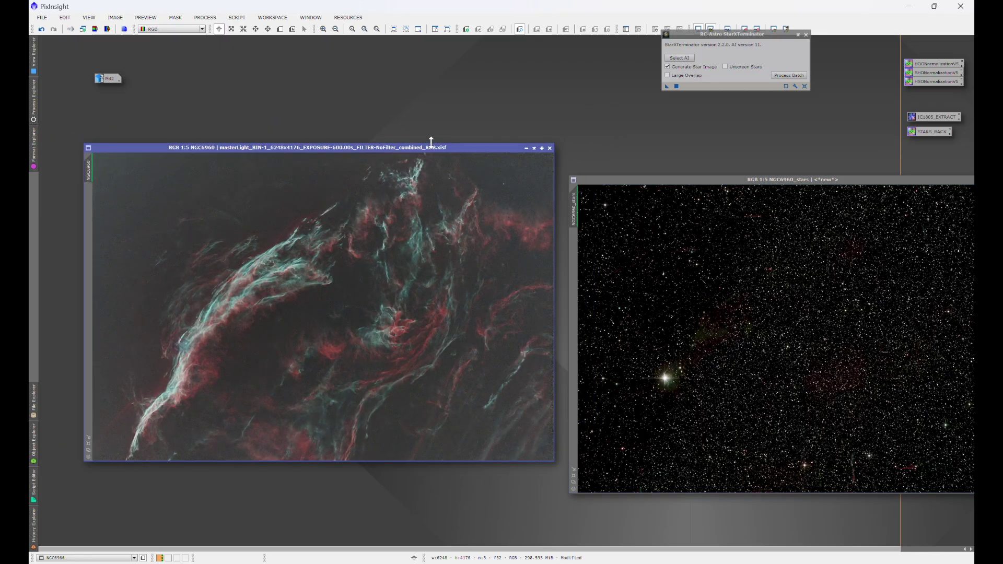
pyautogui.rightClick(366, 287)
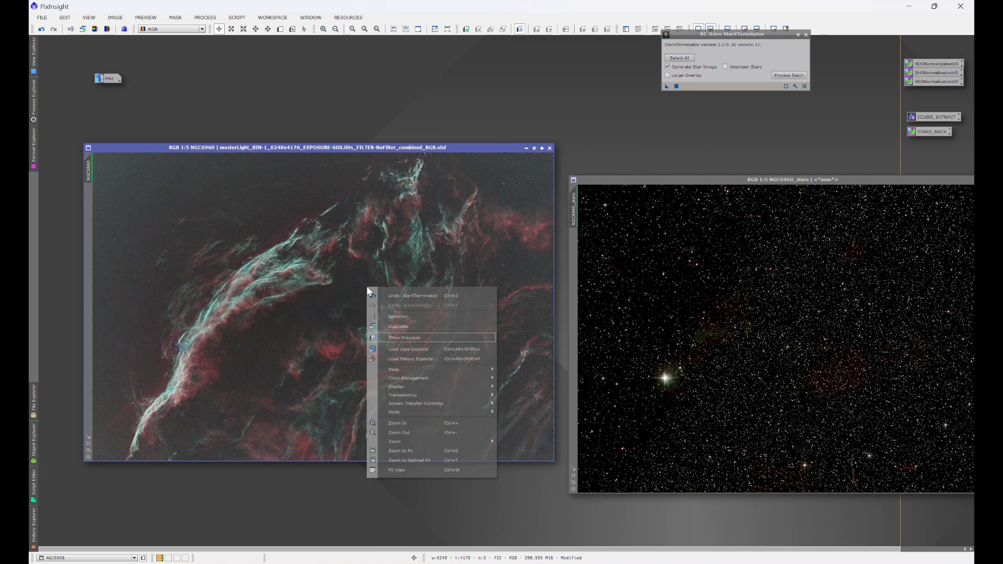
pyautogui.click(393, 315)
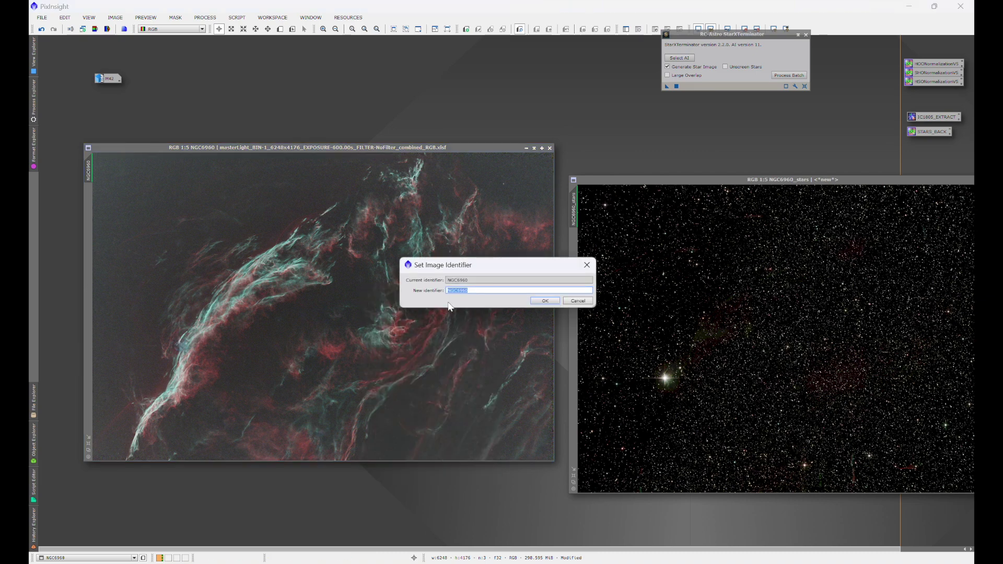
pyautogui.click(477, 289)
pyautogui.click(539, 301)
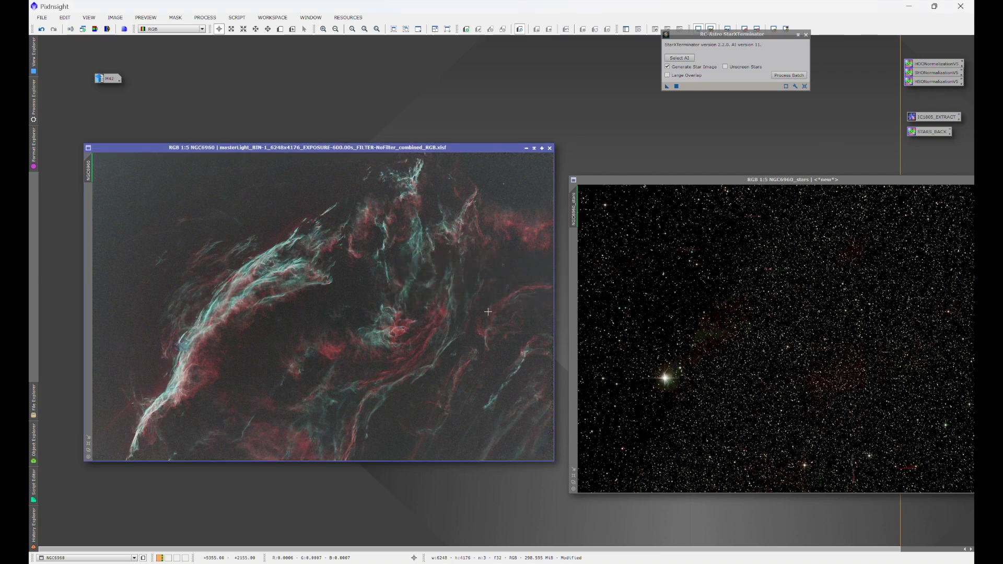
pyautogui.rightClick(770, 285)
# Step: Change the NGC6960_stars image identifier to 'stars'
pyautogui.click(800, 315)
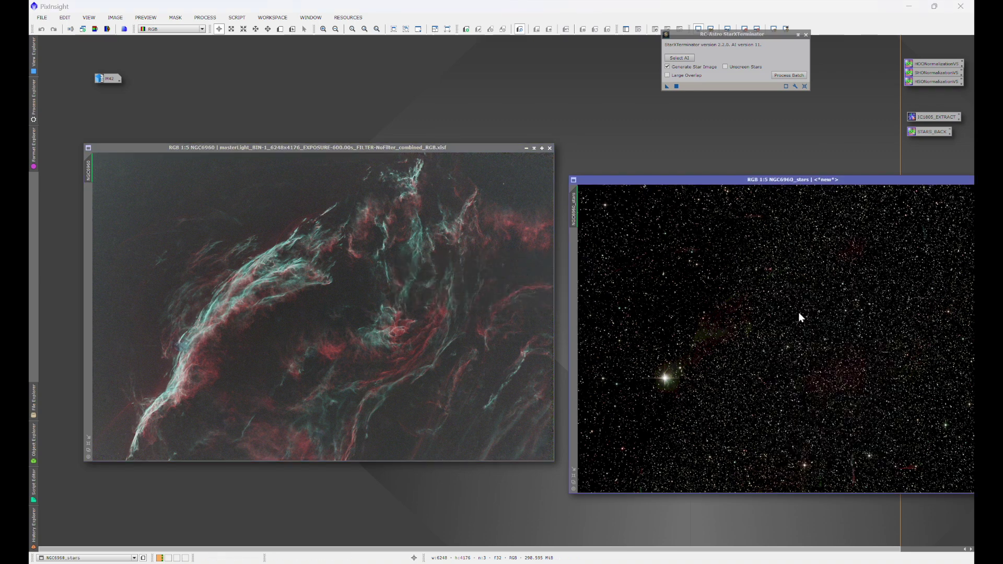
pyautogui.press('End')
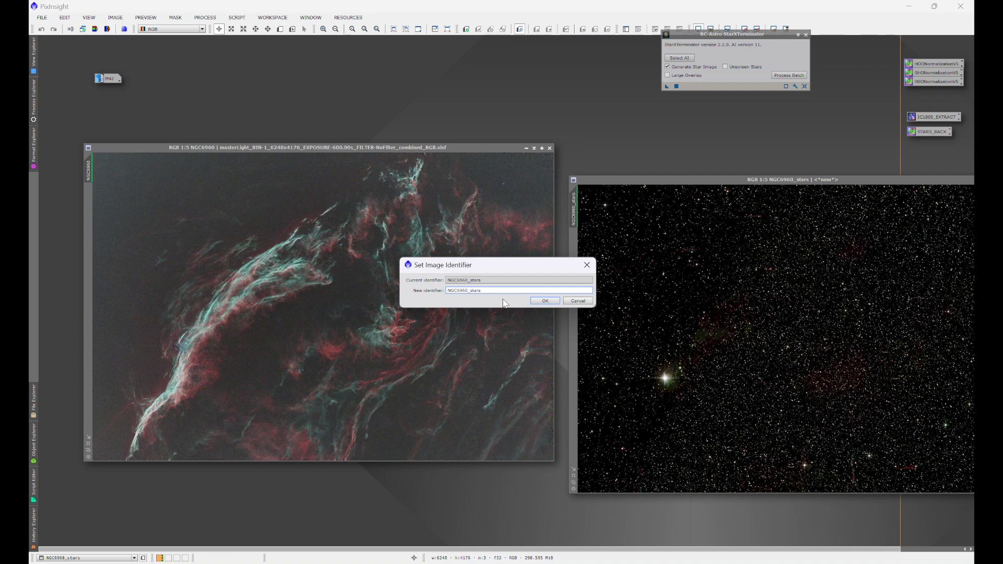
pyautogui.press('BackSpace')
pyautogui.press('BackSpace')
pyautogui.press('BackSpace')
pyautogui.press('BackSpace')
pyautogui.press('BackSpace')
pyautogui.press('BackSpace')
pyautogui.press('BackSpace')
pyautogui.press('BackSpace')
pyautogui.click(545, 301)
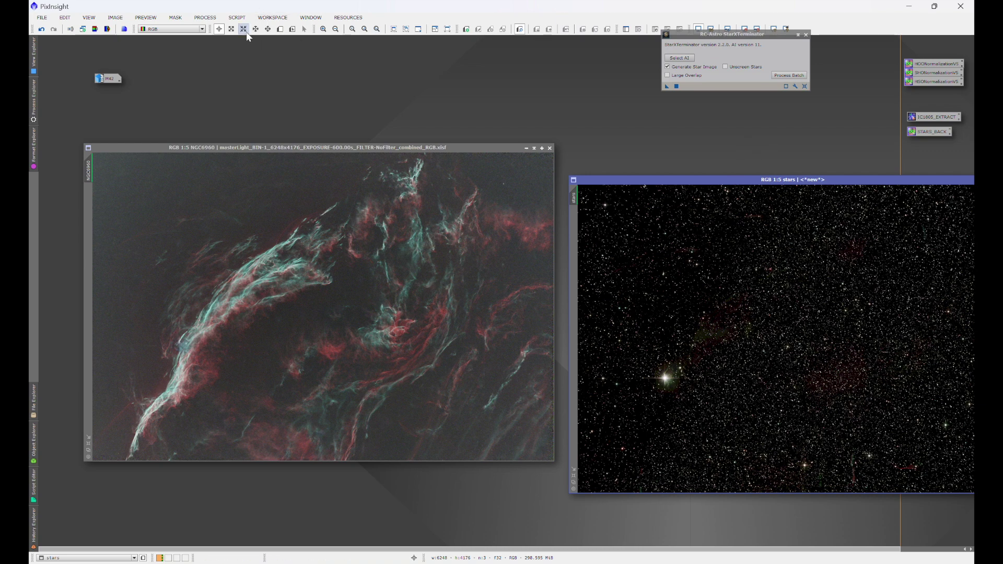
# Step: Open PixelMath from the Process menu beside the NGC6960 and stars images
pyautogui.click(205, 17)
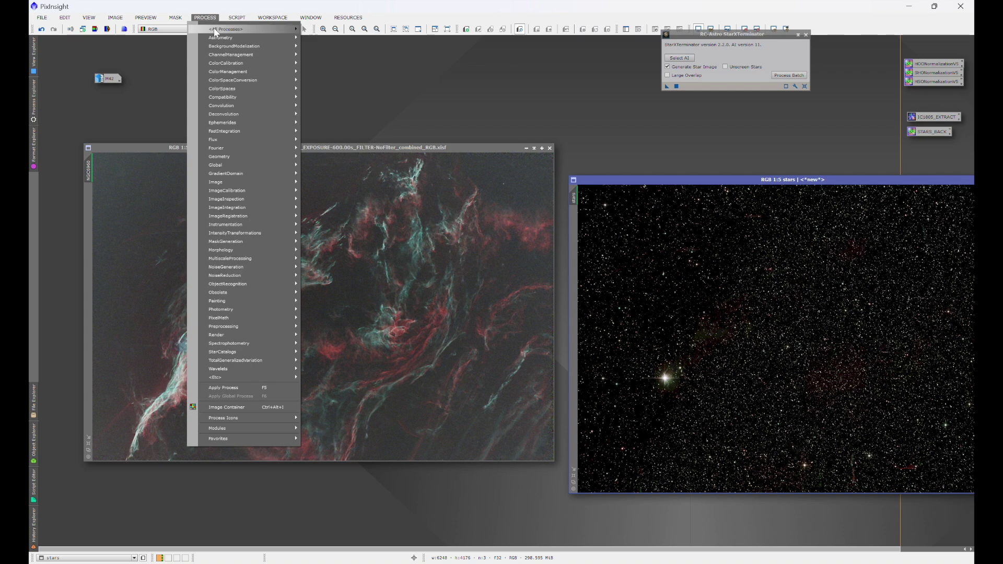
pyautogui.moveTo(214, 30)
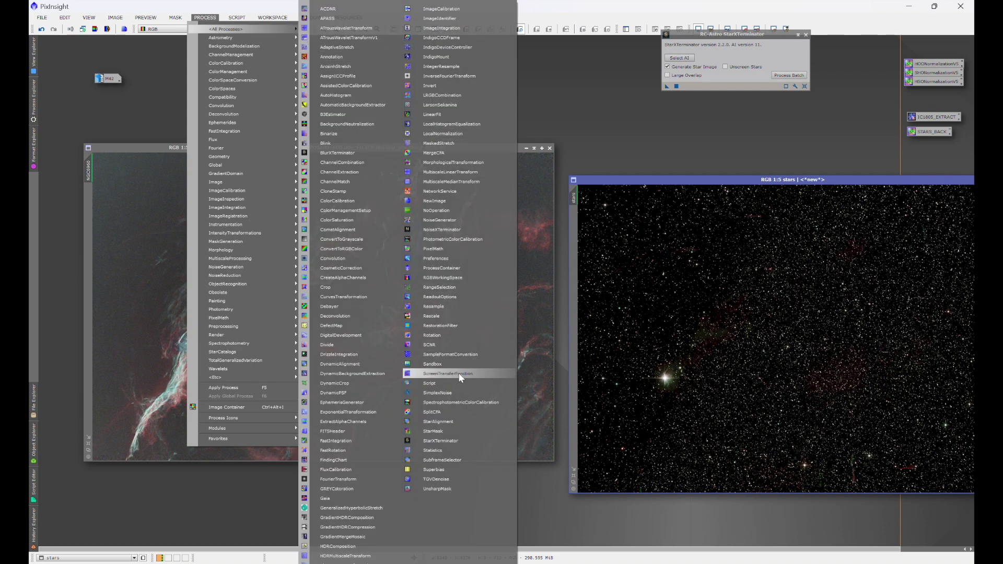
pyautogui.click(433, 249)
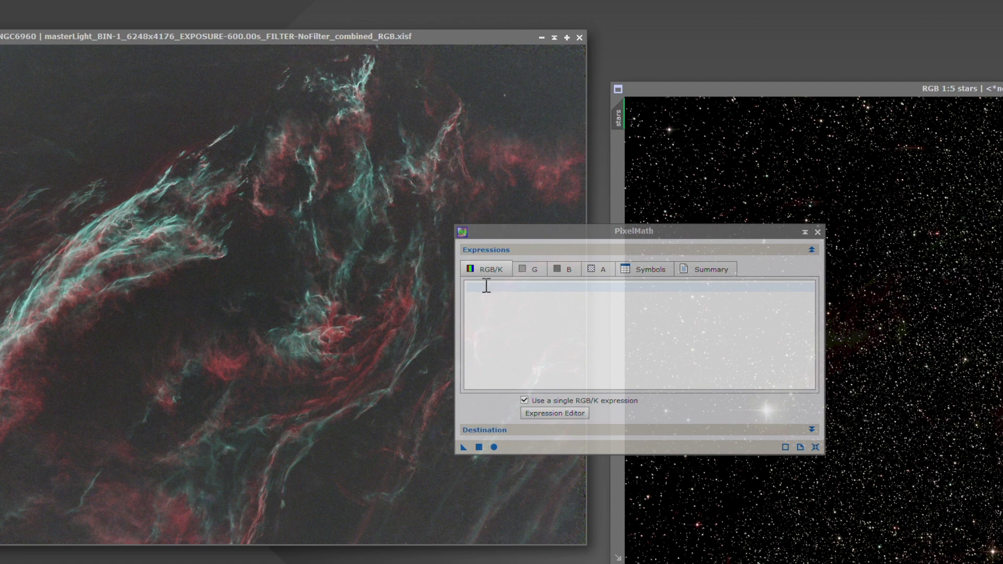
pyautogui.click(486, 285)
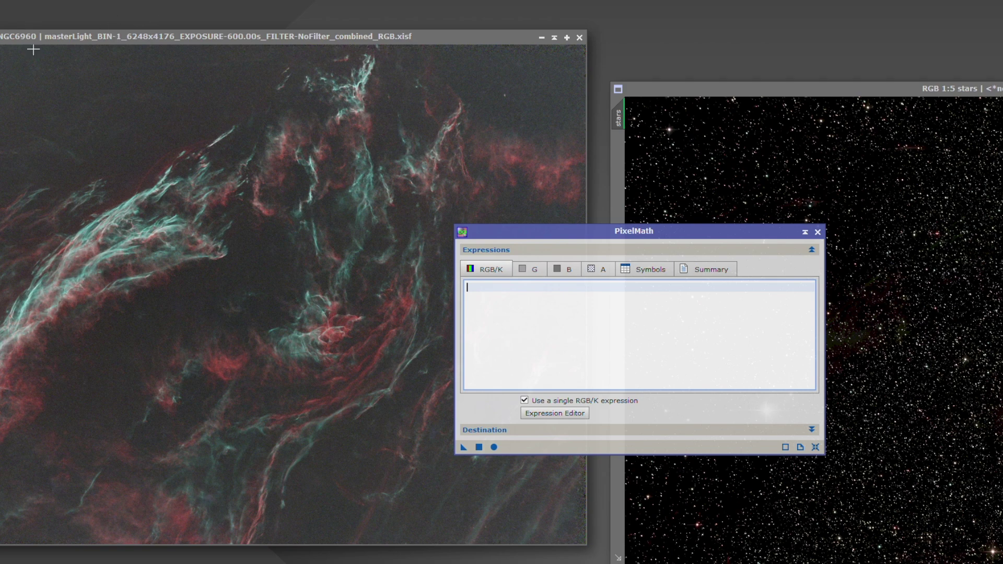
# Step: Enter NGC6960+stars as the RGB/K expression and expand the Destination section
pyautogui.write('NGC6960+stars')
pyautogui.moveTo(663, 232); pyautogui.dragTo(830, 1)
pyautogui.click(689, 186)
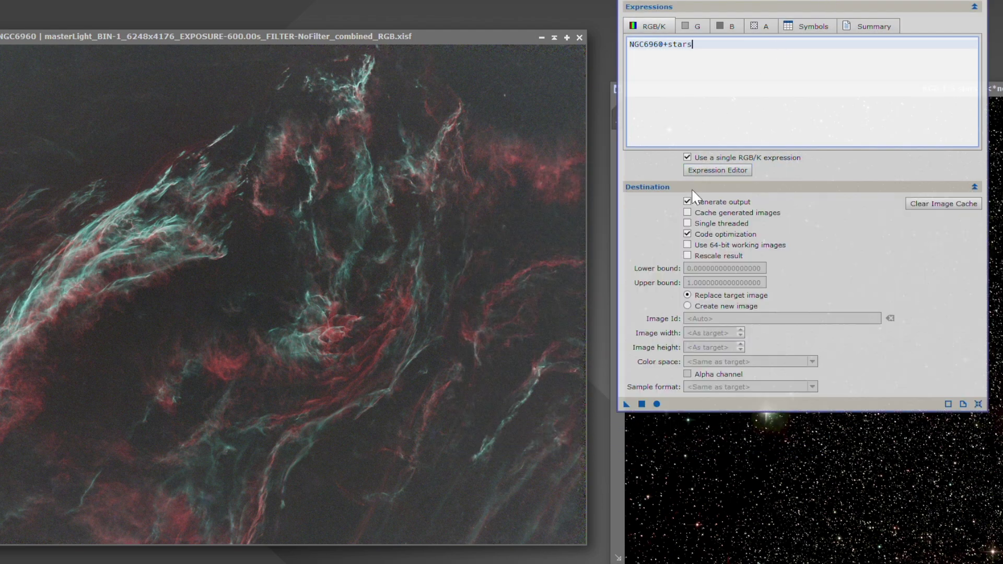
# Step: Set PixelMath's destination to Create new image with Image Id RGB
pyautogui.click(688, 307)
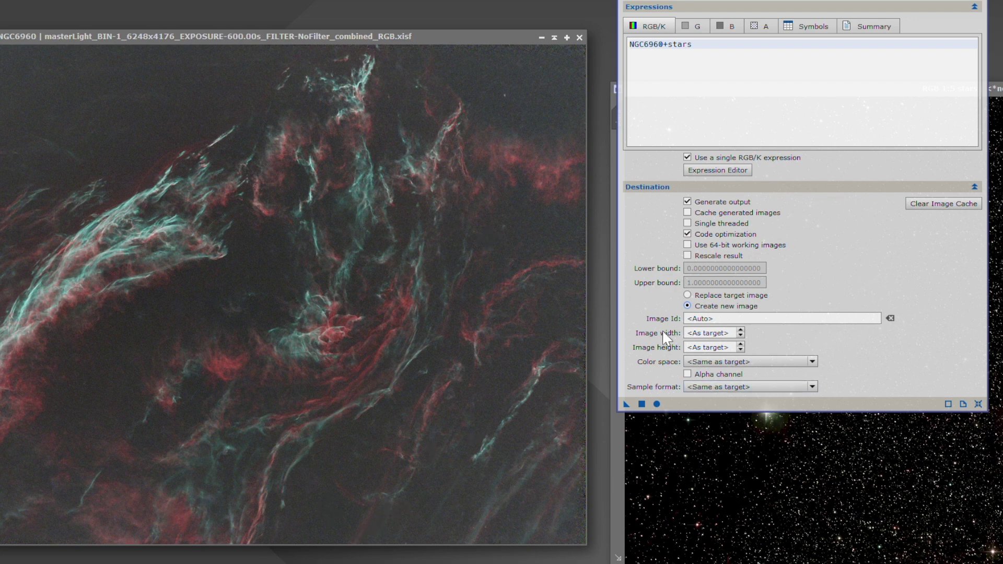
pyautogui.click(700, 318)
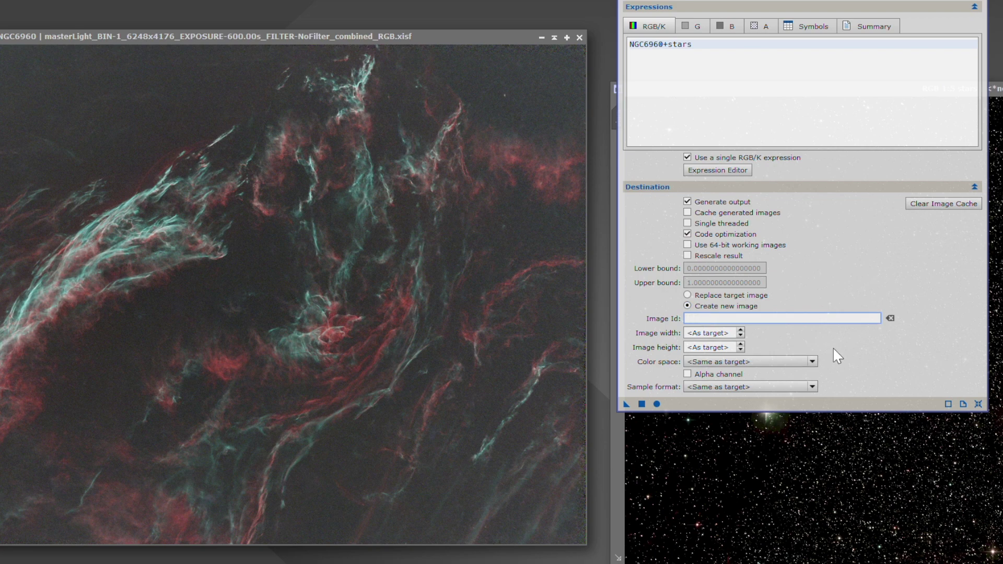
pyautogui.write('RGB')
pyautogui.click(688, 306)
# Step: Apply PixelMath to NGC6960 and auto-stretch the resulting RGB image with Ctrl+A
pyautogui.moveTo(625, 405); pyautogui.dragTo(392, 340)
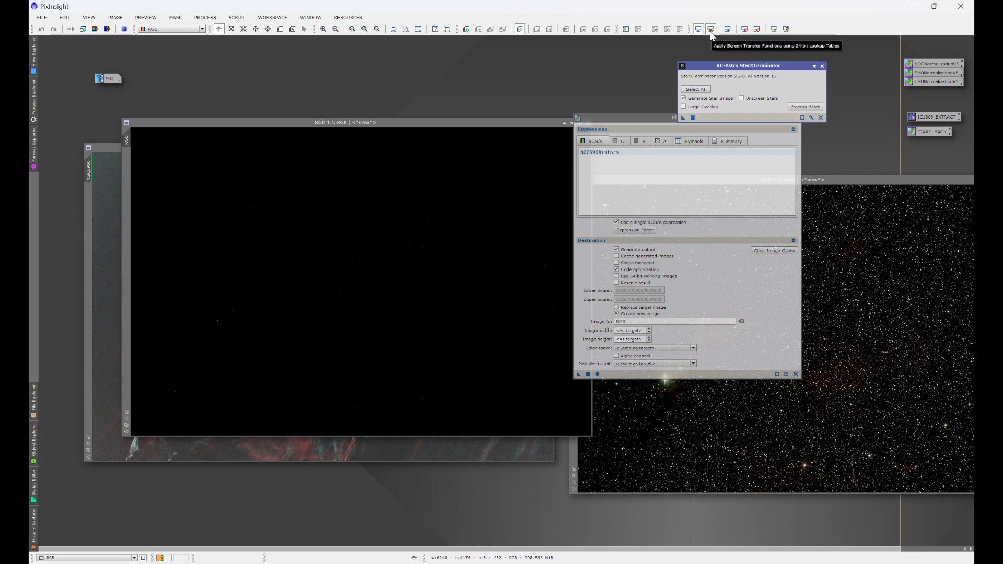
pyautogui.click(472, 127)
pyautogui.hotkey('ctrl', 'a')
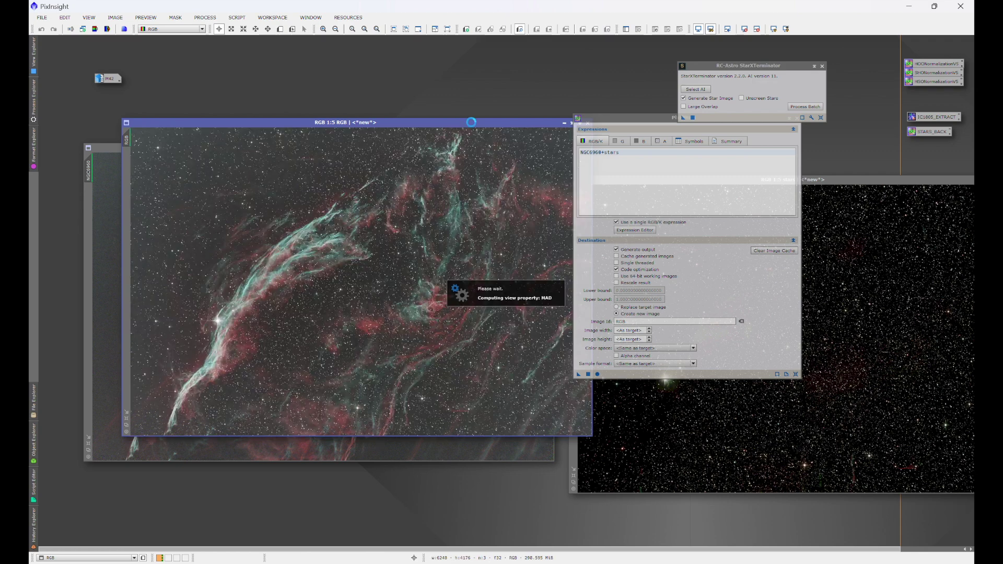
pyautogui.moveTo(472, 127); pyautogui.dragTo(417, 131)
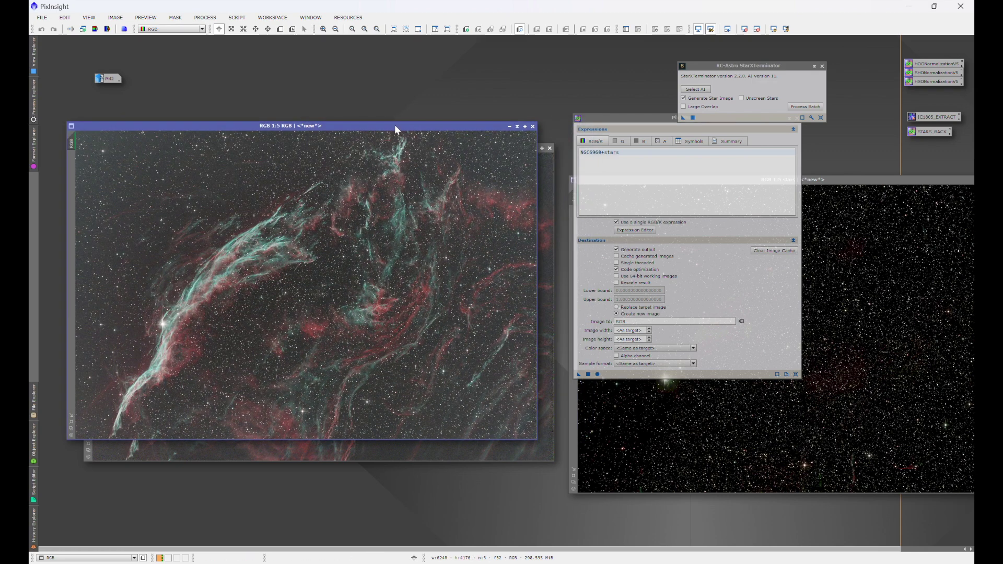
# Step: Close the RGB copy, switch PixelMath to Replace target image, apply it to NGC6960, close PixelMath
pyautogui.click(533, 126)
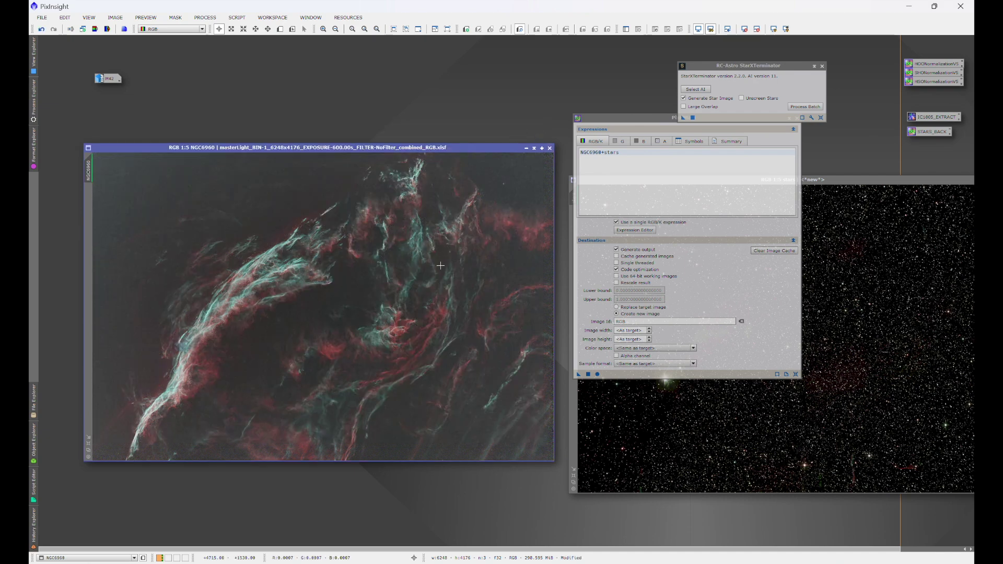
pyautogui.click(627, 307)
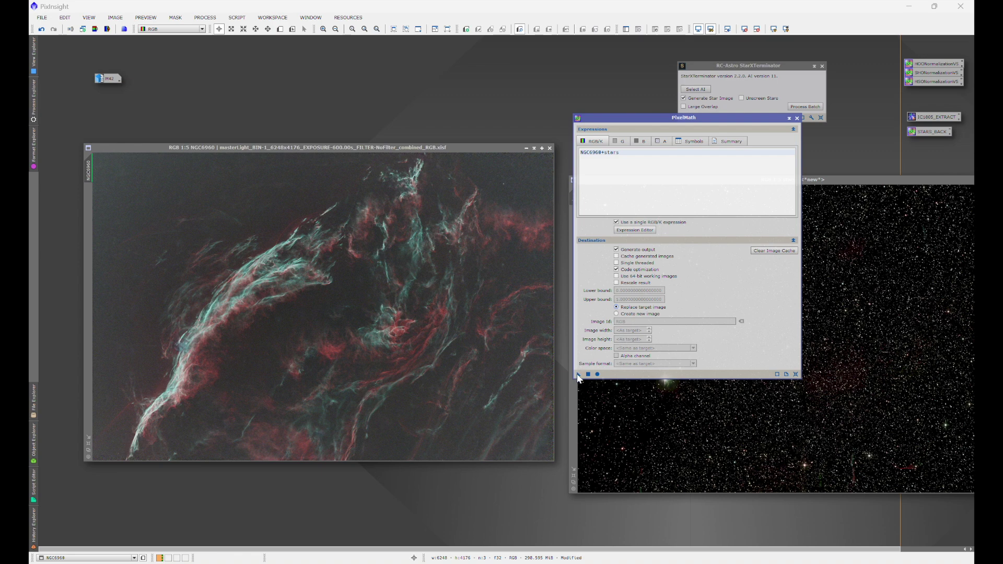
pyautogui.moveTo(578, 375); pyautogui.dragTo(384, 309)
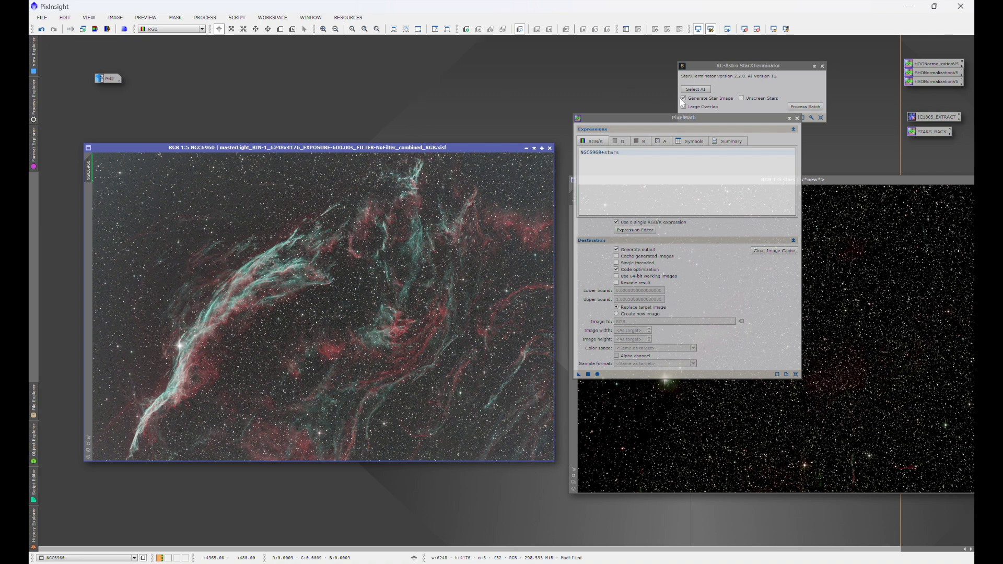
pyautogui.click(797, 118)
# Step: Move aside and close the old stars image, discarding it
pyautogui.moveTo(807, 181); pyautogui.dragTo(359, 203)
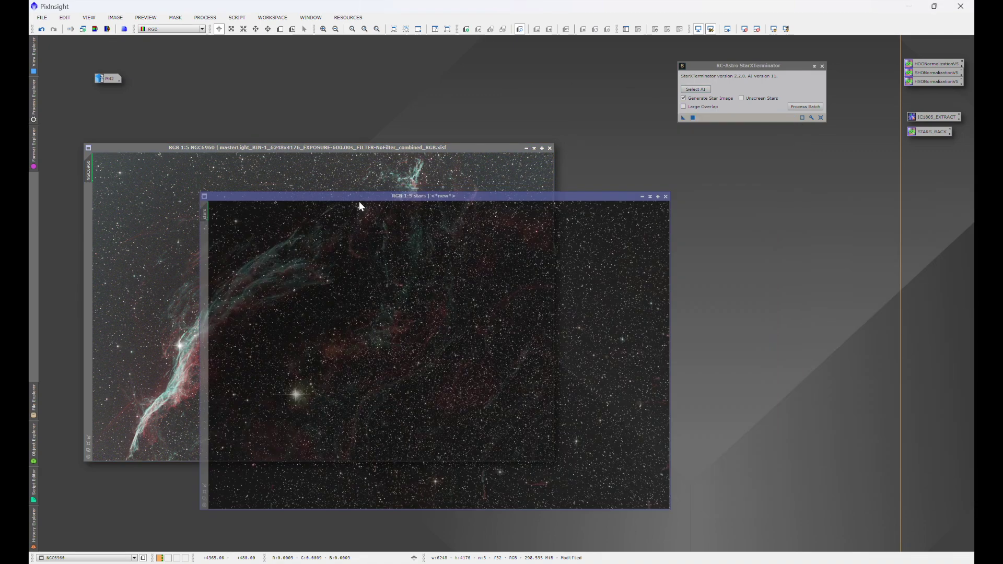
pyautogui.click(585, 203)
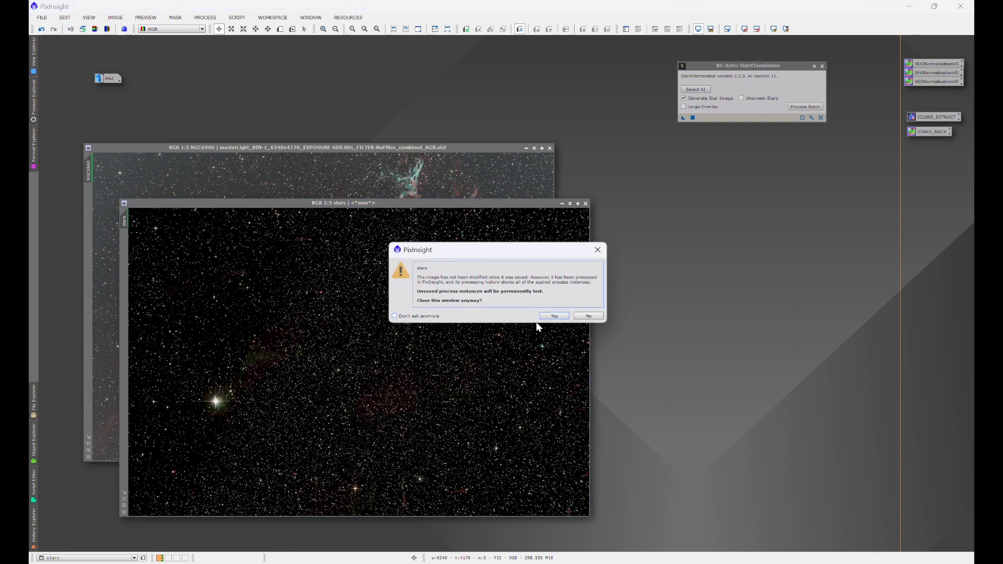
pyautogui.click(553, 316)
# Step: Run StarXTerminator with Unscreen Stars on NGC6960 and arrange the starless and NGC6960_stars windows
pyautogui.moveTo(776, 71); pyautogui.dragTo(680, 216)
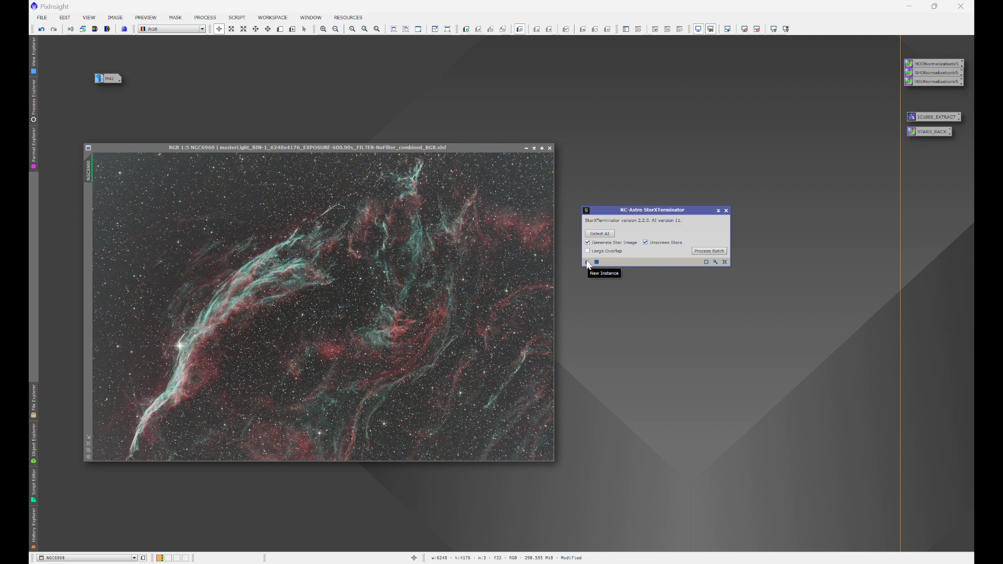
pyautogui.moveTo(479, 271); pyautogui.dragTo(480, 271)
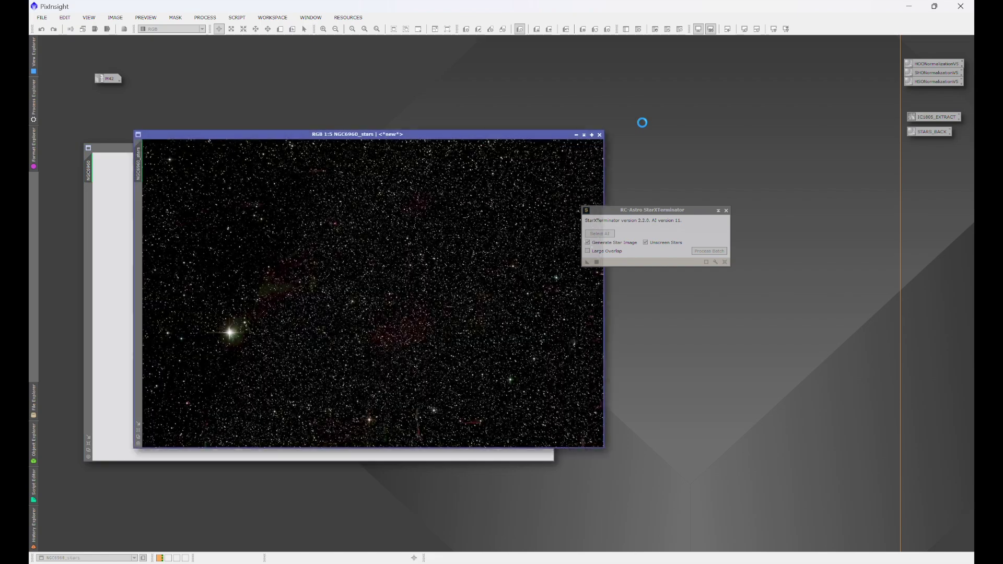
pyautogui.moveTo(640, 148); pyautogui.dragTo(934, 163)
pyautogui.moveTo(634, 207); pyautogui.dragTo(629, 67)
pyautogui.moveTo(307, 147); pyautogui.dragTo(269, 99)
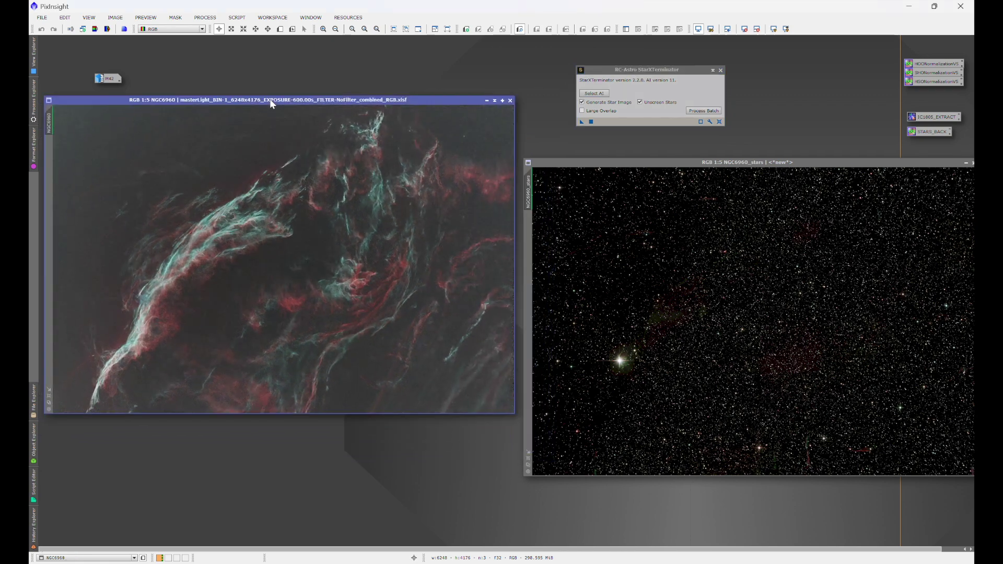
# Step: Close StarXTerminator, load the STARS_BACK icon's ~(~$T*~$T_stars) formula, and choose Create new image
pyautogui.click(720, 70)
pyautogui.moveTo(731, 161); pyautogui.dragTo(723, 144)
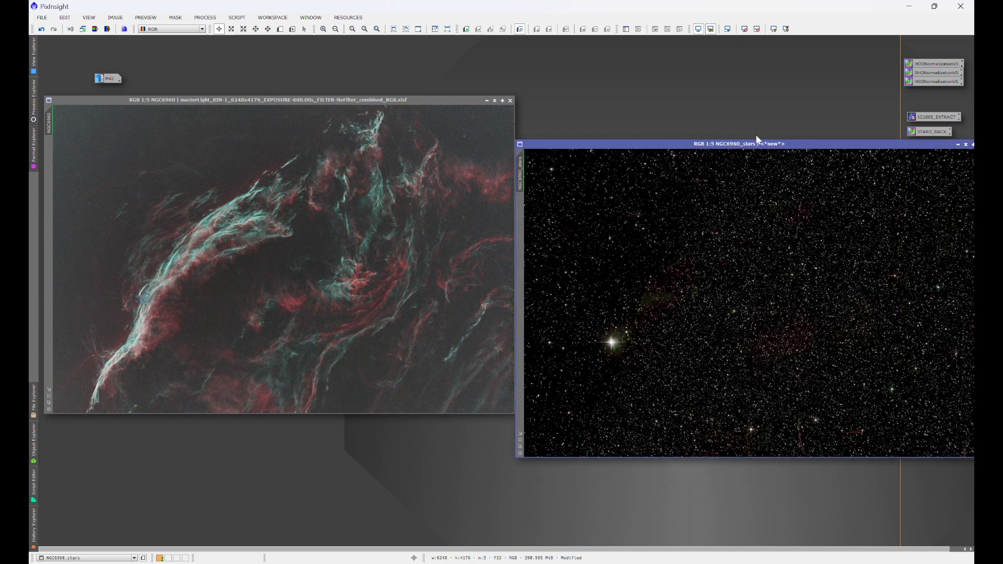
pyautogui.doubleClick(920, 130)
pyautogui.moveTo(751, 115); pyautogui.dragTo(717, 211)
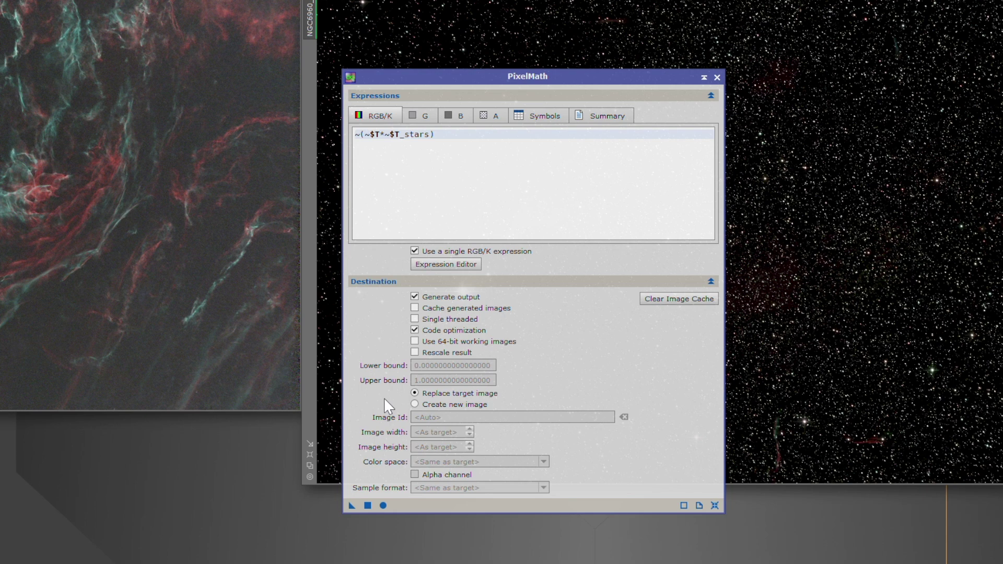
pyautogui.click(414, 405)
# Step: Name the PixelMath output image RGB, keep the colour space unchanged, and move the window aside
pyautogui.click(426, 417)
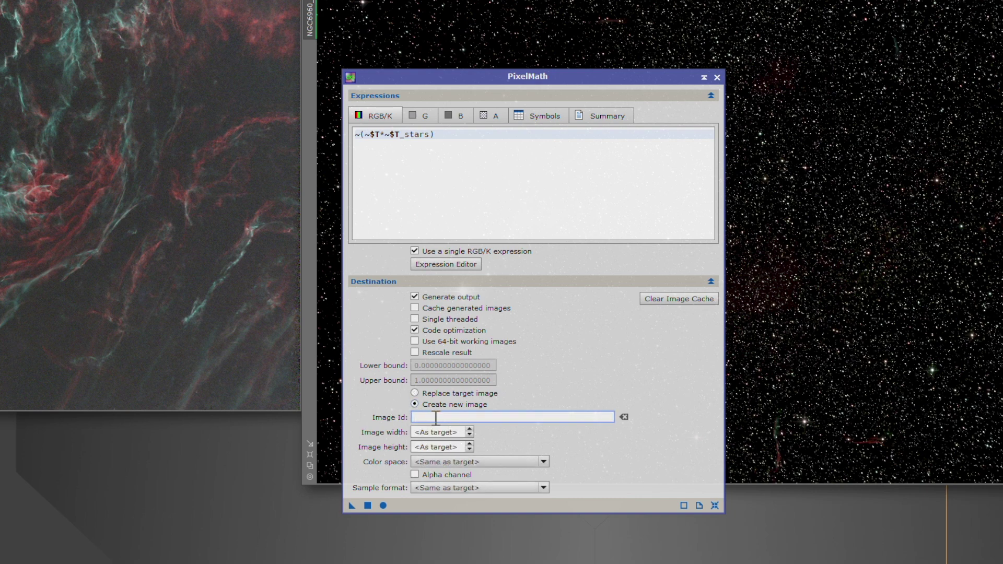
pyautogui.write('RGB')
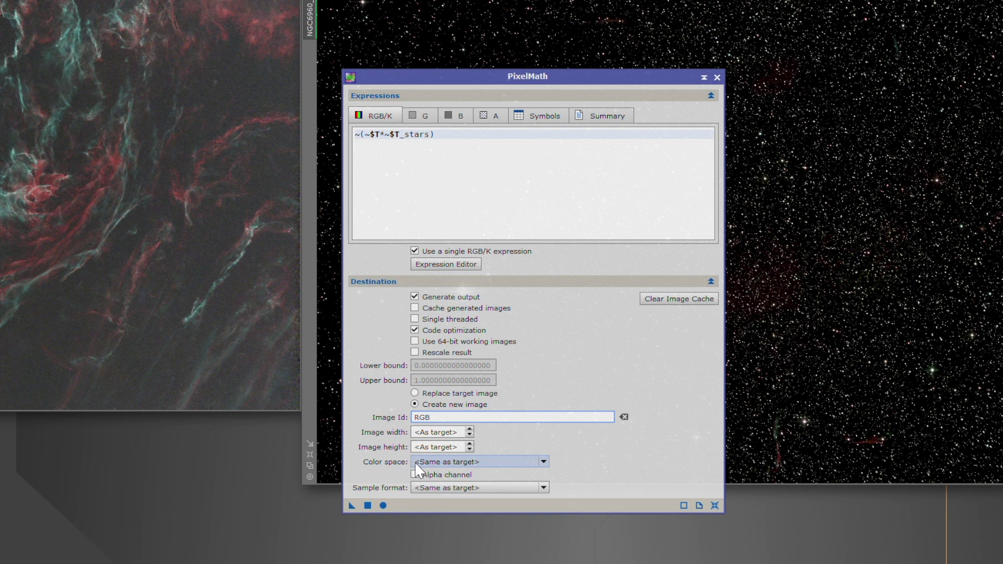
pyautogui.click(505, 460)
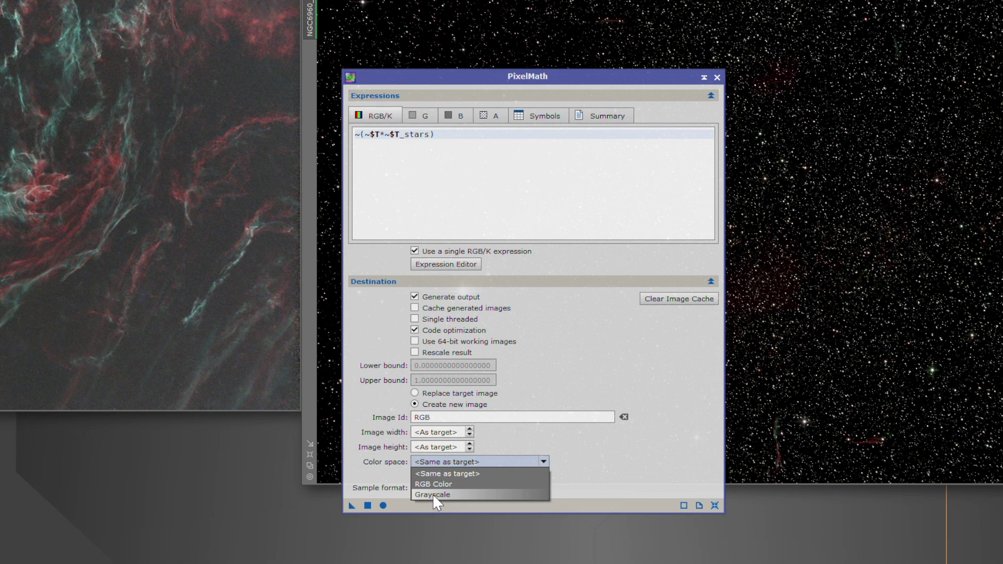
pyautogui.click(541, 375)
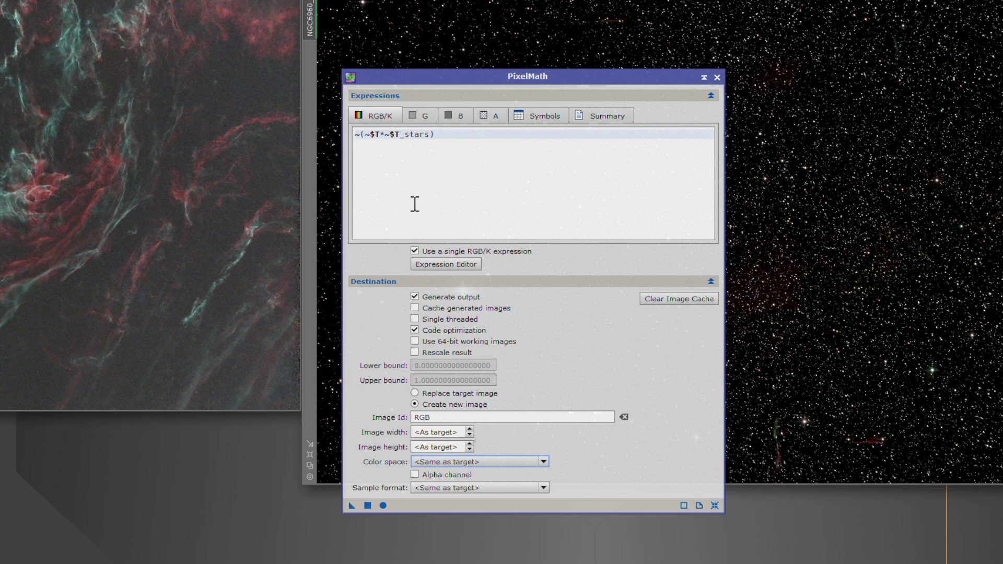
pyautogui.moveTo(485, 71); pyautogui.dragTo(141, 316)
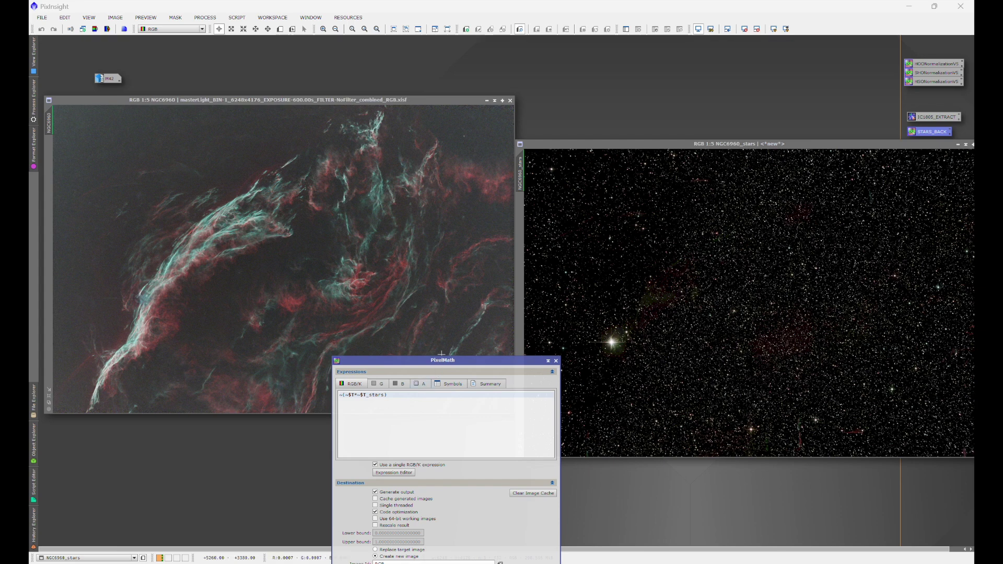
# Step: Place the PixelMath window over the lower stars image and make NGC6960_stars the active view
pyautogui.moveTo(446, 360); pyautogui.dragTo(666, 211)
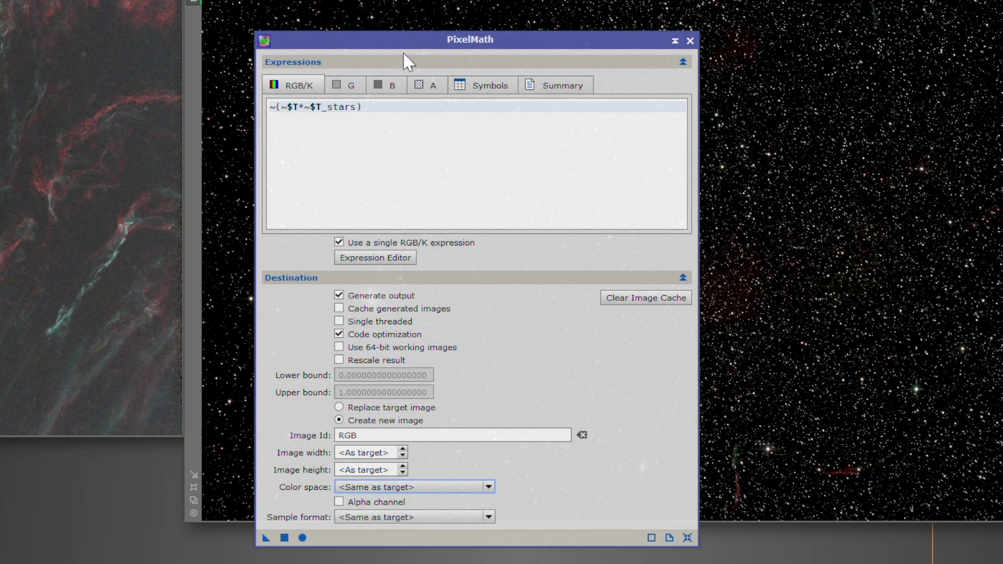
pyautogui.moveTo(402, 42); pyautogui.dragTo(360, 244)
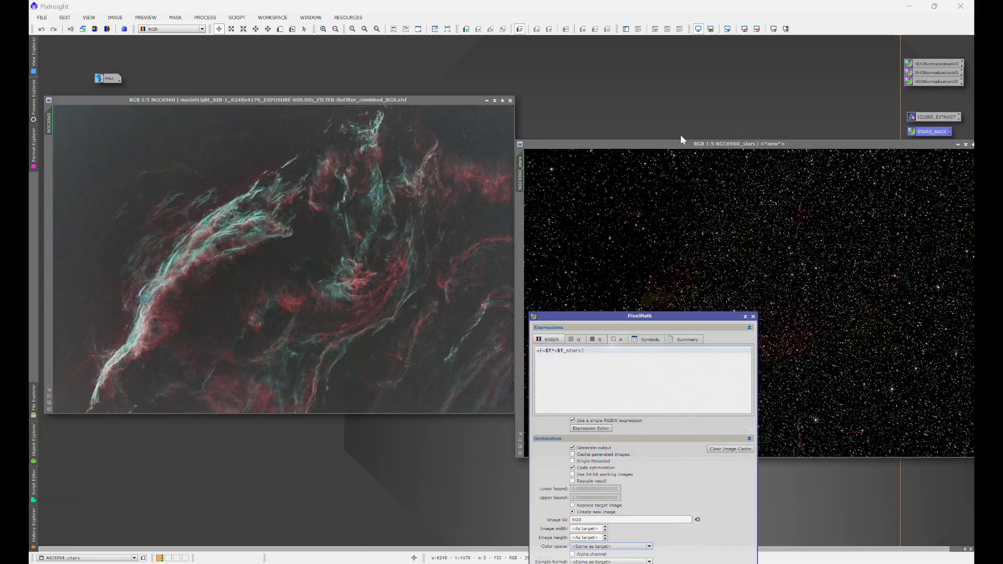
pyautogui.click(512, 0)
# Step: Open the Identifier dialog for NGC6960_stars, select part of its name, then cancel without renaming
pyautogui.rightClick(692, 209)
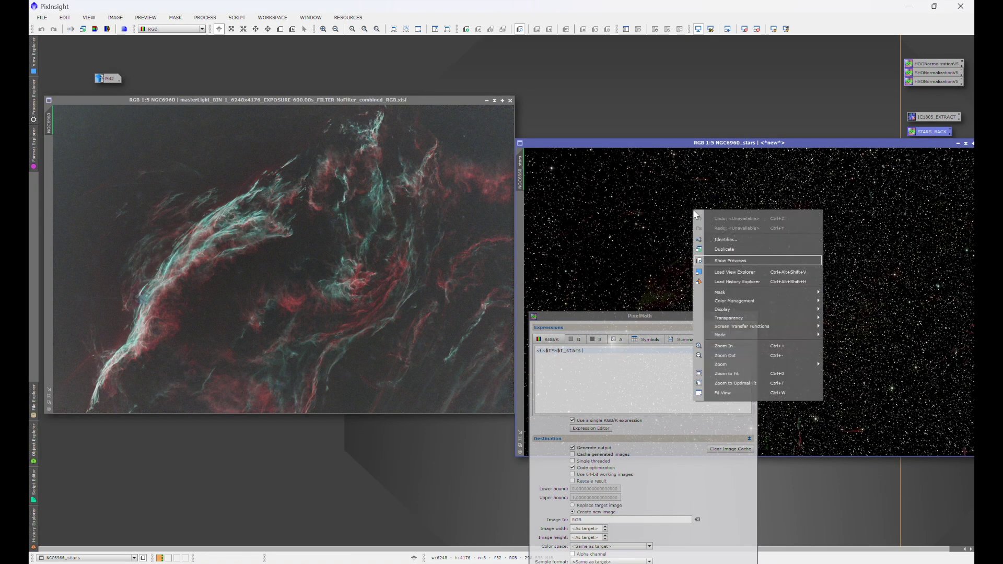
pyautogui.click(700, 241)
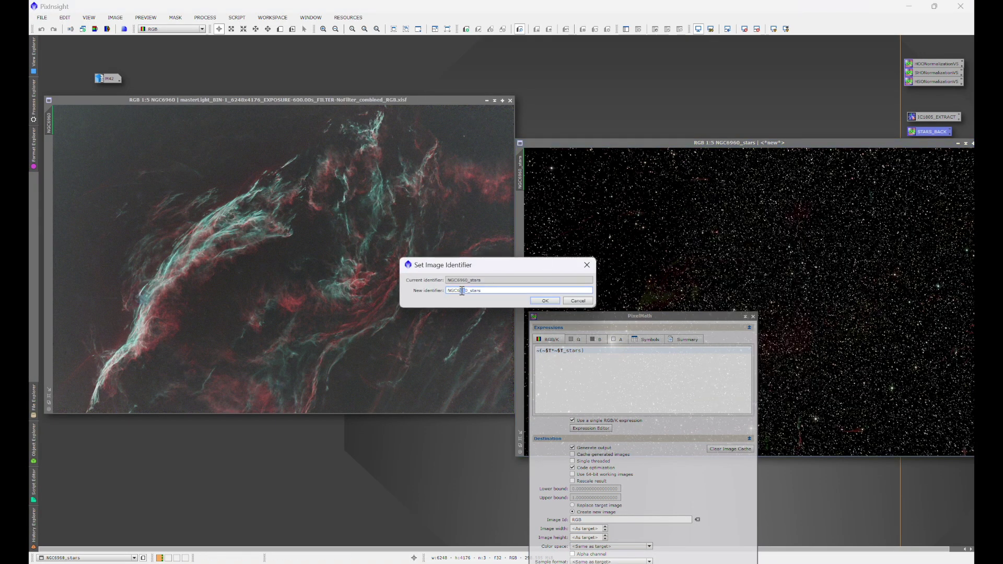
pyautogui.moveTo(462, 294); pyautogui.dragTo(423, 295)
pyautogui.press('Left')
pyautogui.moveTo(467, 290); pyautogui.dragTo(424, 291)
pyautogui.click(586, 265)
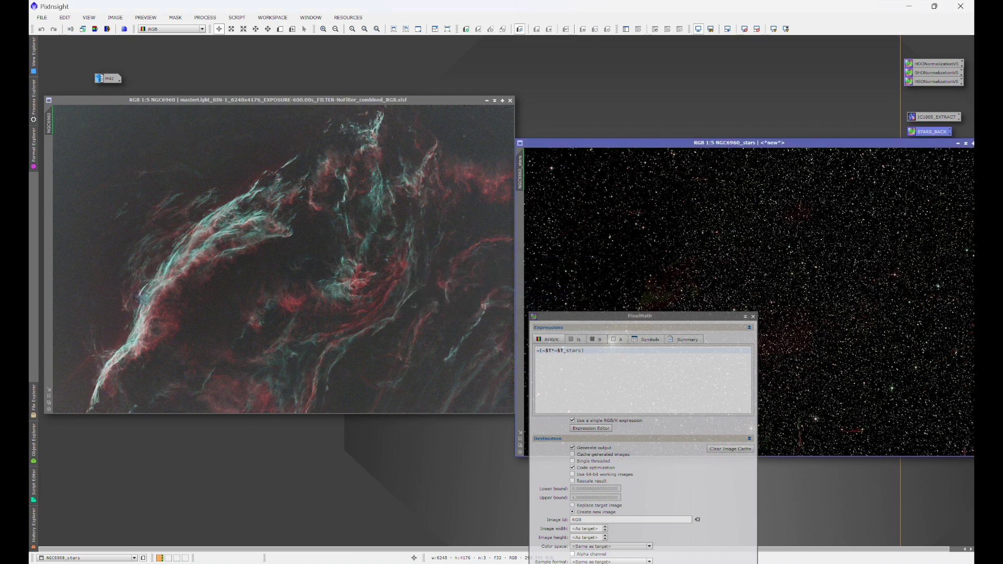
# Step: Rename the starless nebula image to NEBULA and move PixelMath up over the stars image
pyautogui.rightClick(257, 220)
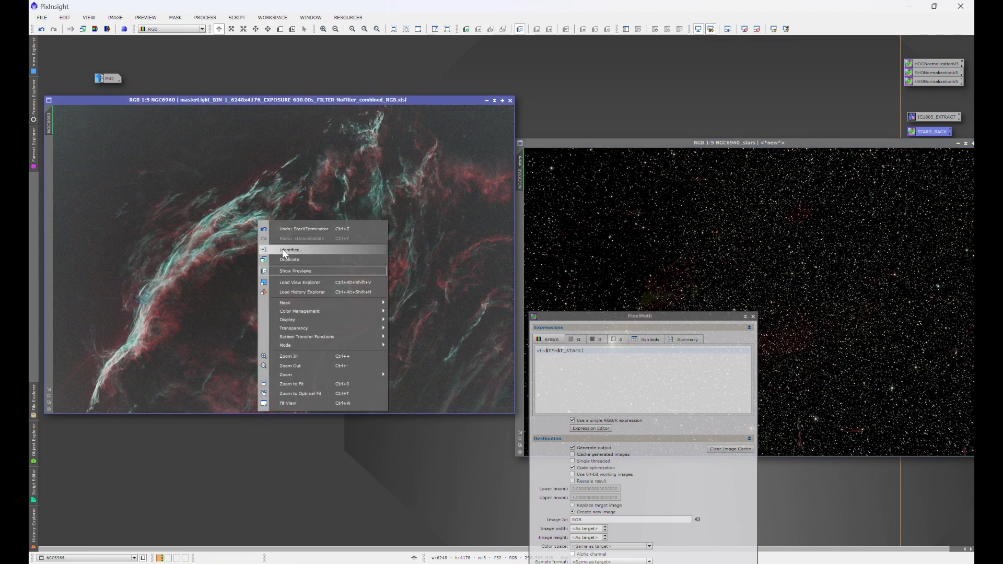
pyautogui.click(282, 249)
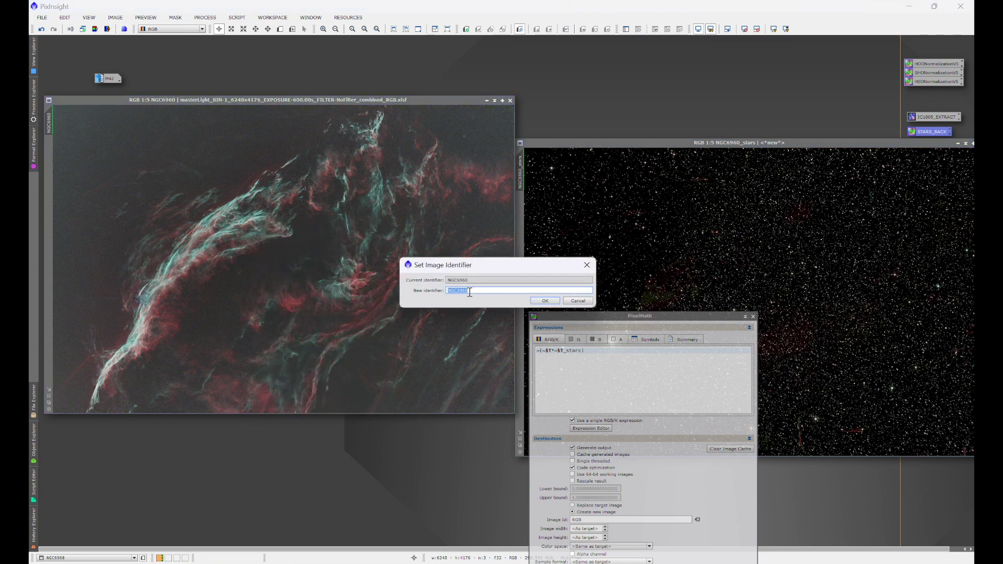
pyautogui.write('NEBULA')
pyautogui.click(549, 303)
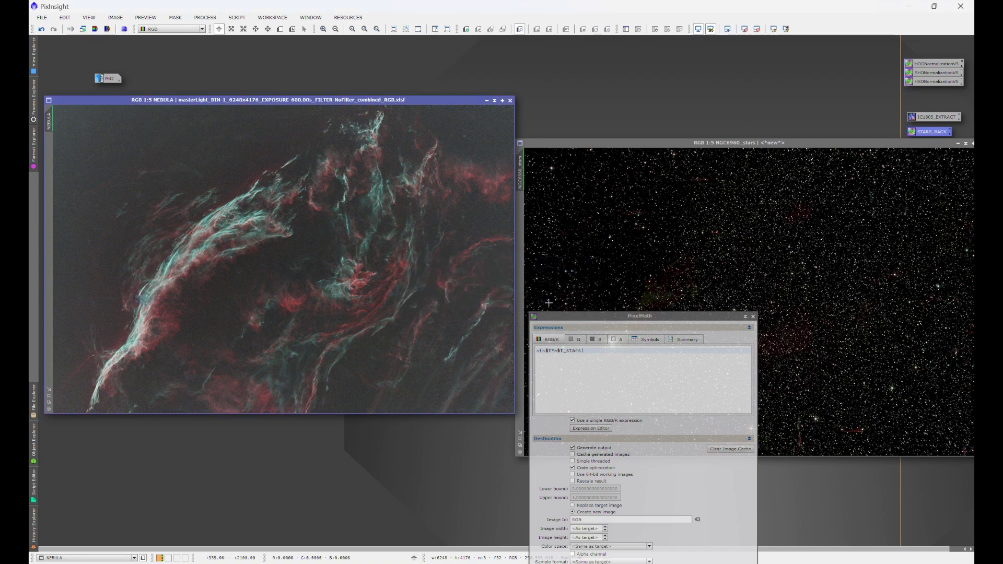
pyautogui.moveTo(563, 316); pyautogui.dragTo(565, 197)
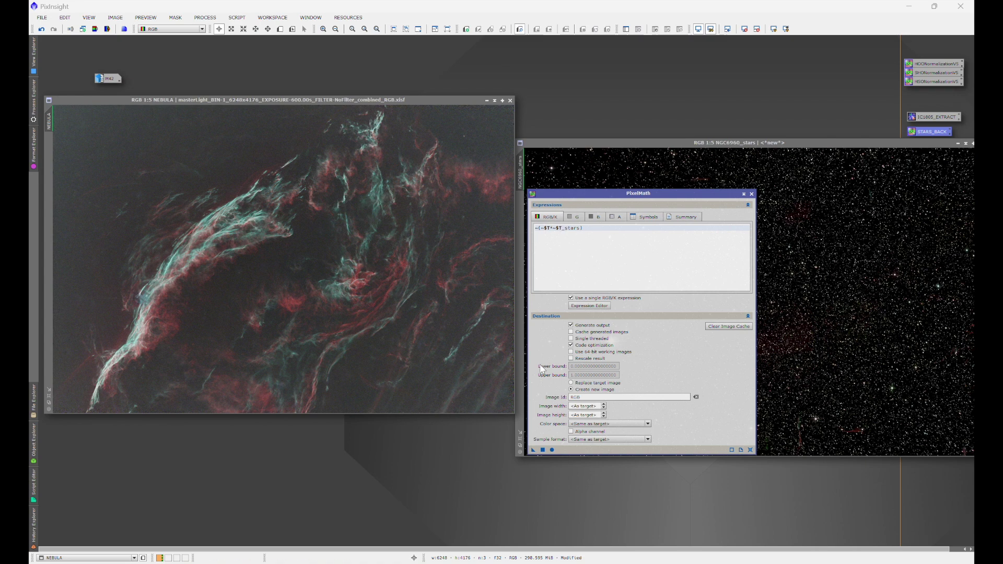
# Step: Try applying the PixelMath formula to the NEBULA image three times
pyautogui.moveTo(533, 449); pyautogui.dragTo(424, 360)
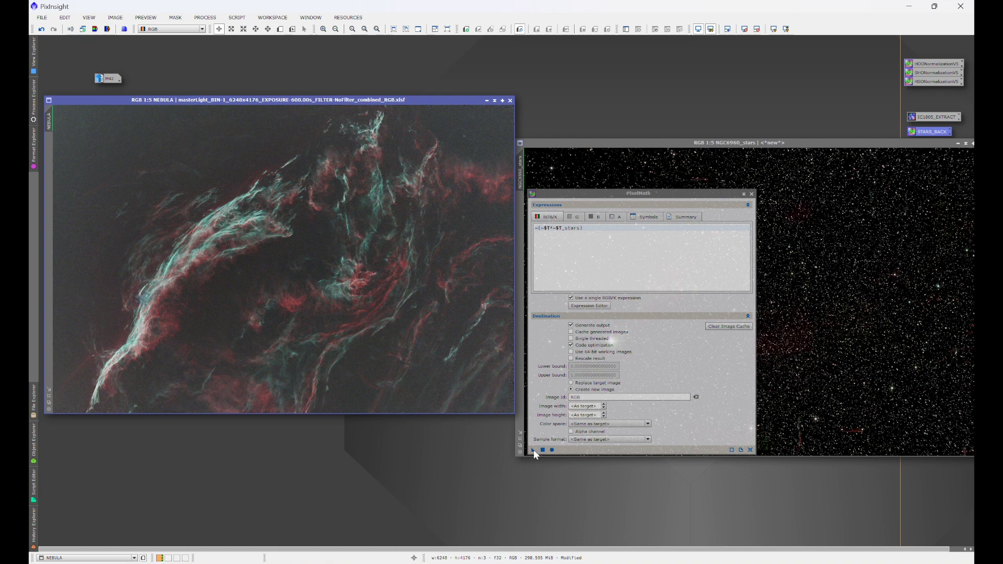
pyautogui.moveTo(533, 449); pyautogui.dragTo(395, 324)
pyautogui.moveTo(533, 450); pyautogui.dragTo(390, 337)
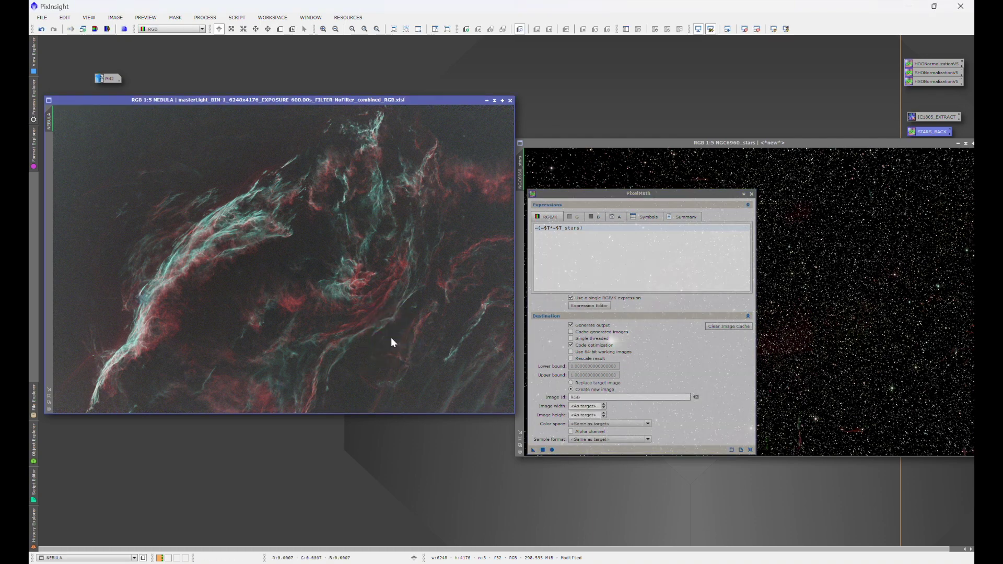
# Step: Rename NEBULA back to NGC6960 and apply the PixelMath formula to it, producing RGB
pyautogui.rightClick(331, 234)
pyautogui.click(348, 259)
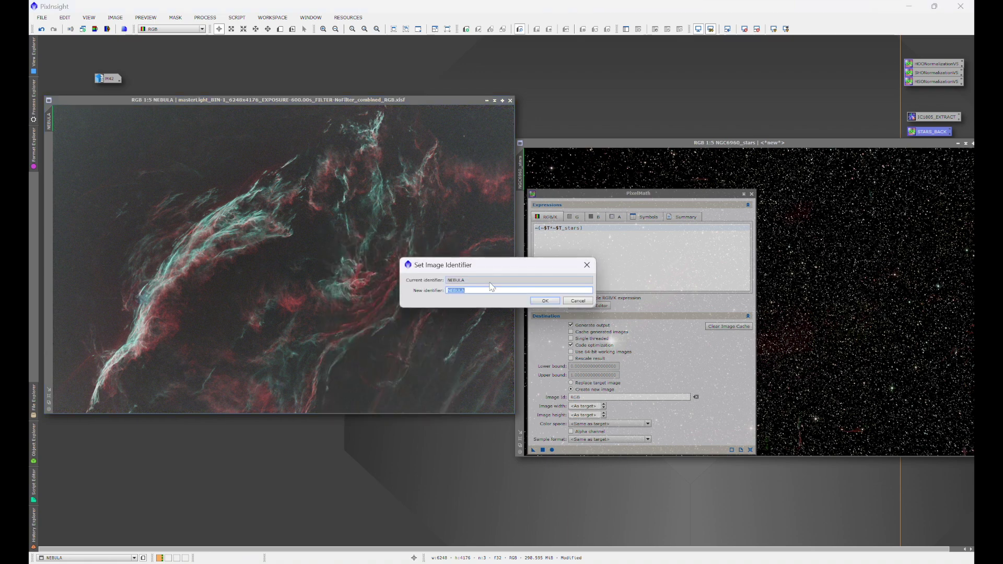
pyautogui.write('NGC6960')
pyautogui.click(535, 302)
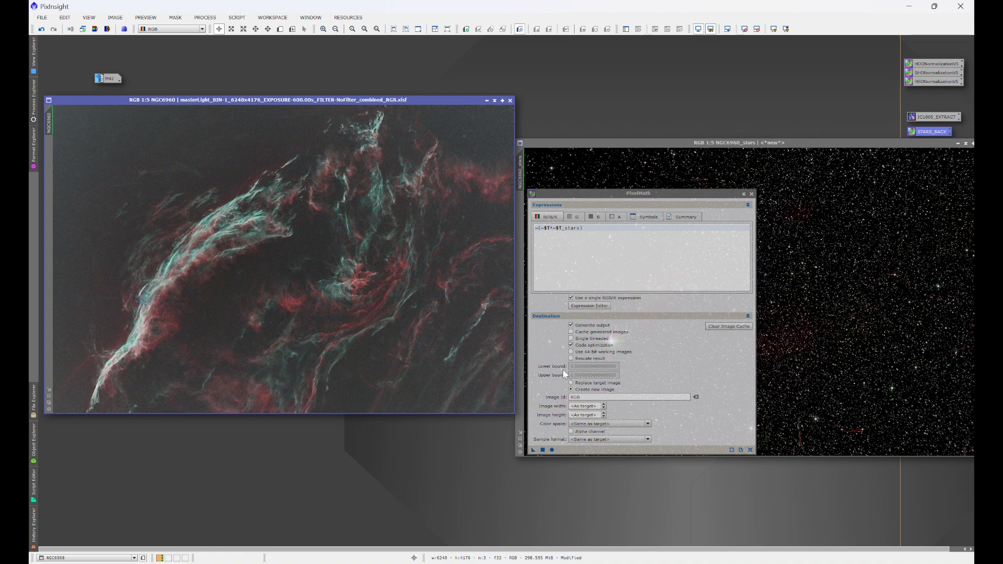
pyautogui.moveTo(532, 449); pyautogui.dragTo(389, 320)
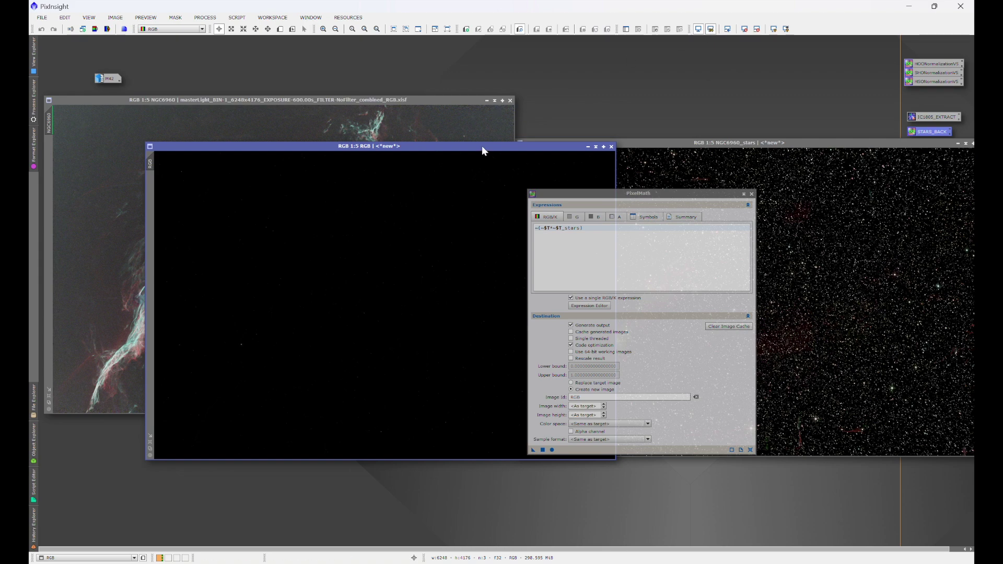
# Step: Auto-stretch and close the RGB result, then apply PixelMath with Replace target image to NGC6960
pyautogui.hotkey('ctrl', 'a')
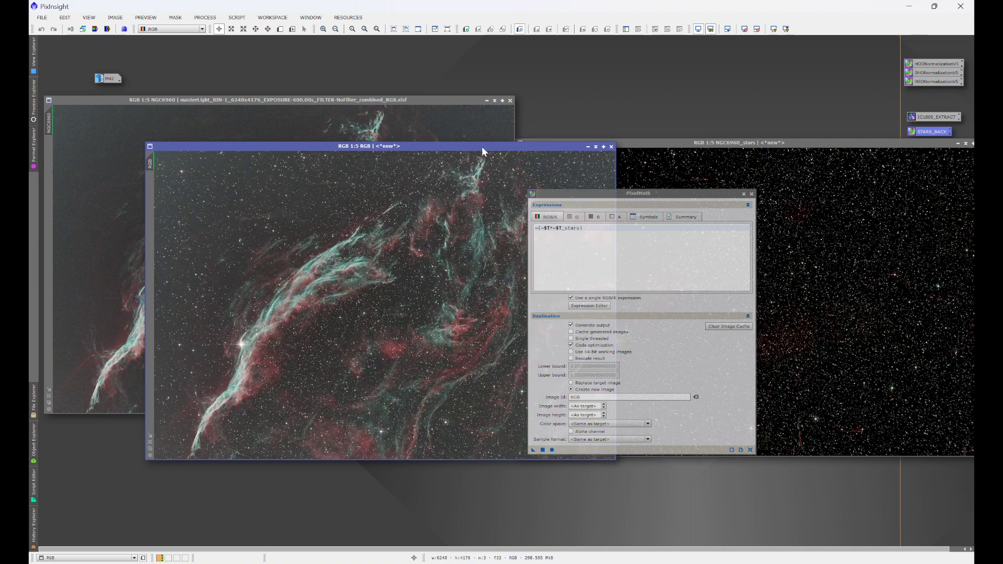
pyautogui.click(611, 147)
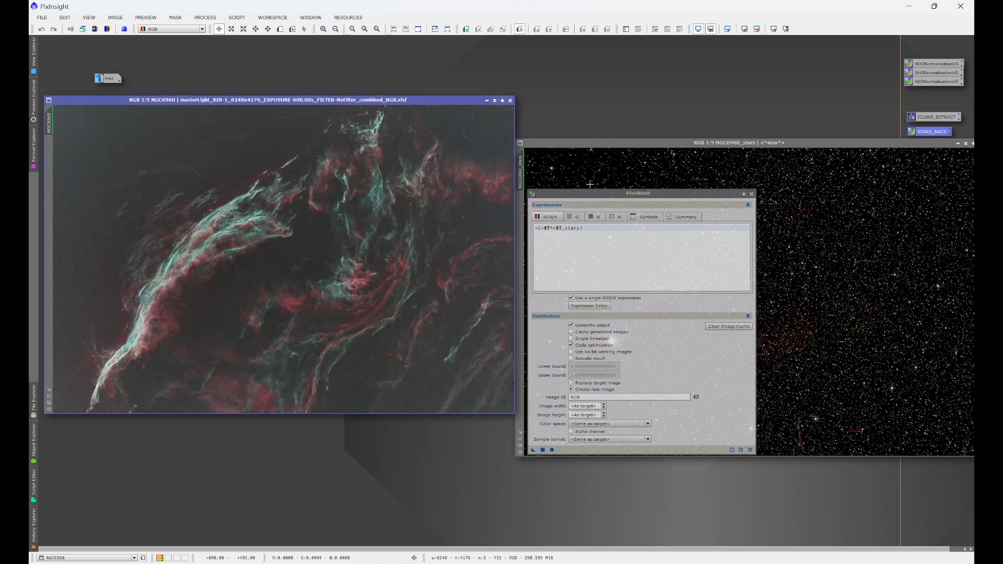
pyautogui.click(571, 383)
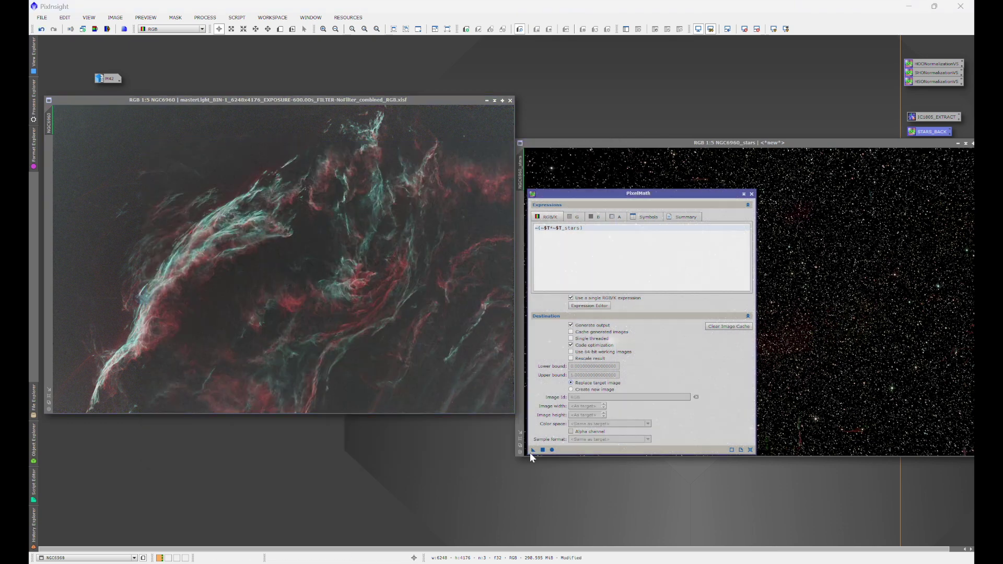
pyautogui.moveTo(533, 449); pyautogui.dragTo(386, 287)
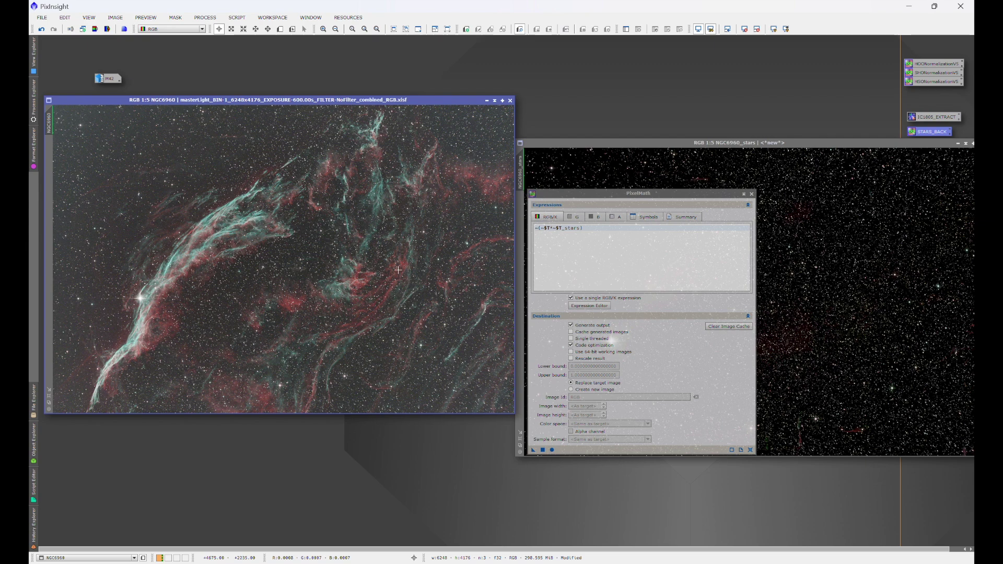
# Step: Move the PixelMath window off the image and higher up, briefly selecting the expression text
pyautogui.moveTo(573, 195); pyautogui.dragTo(631, 167)
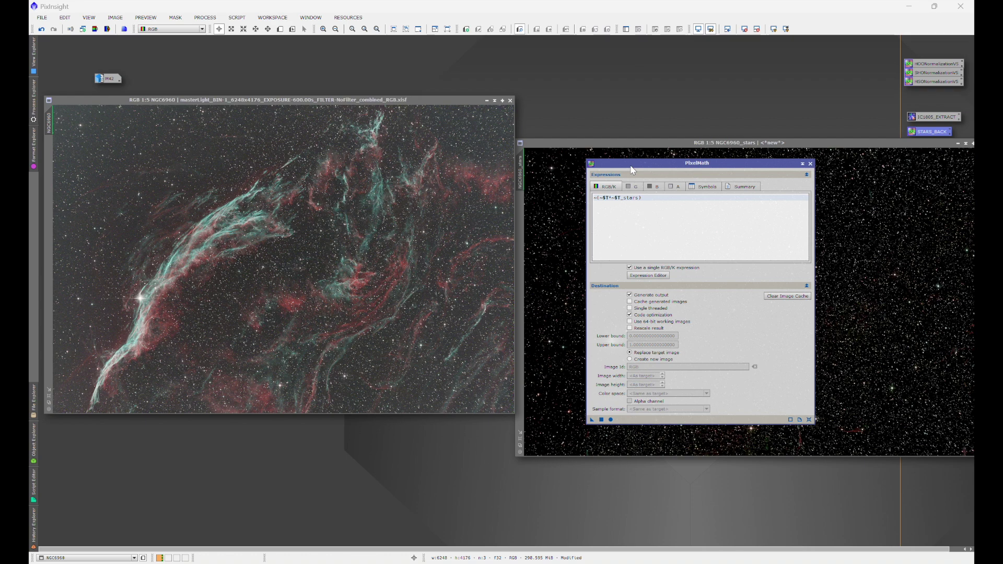
pyautogui.moveTo(649, 199); pyautogui.dragTo(584, 196)
pyautogui.click(650, 199)
pyautogui.click(649, 208)
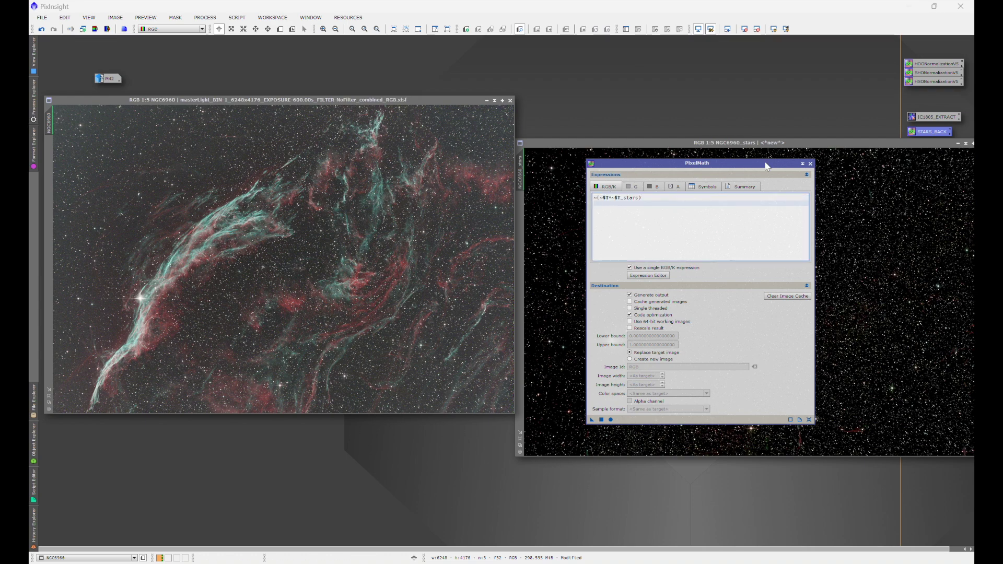
pyautogui.moveTo(786, 163); pyautogui.dragTo(772, 65)
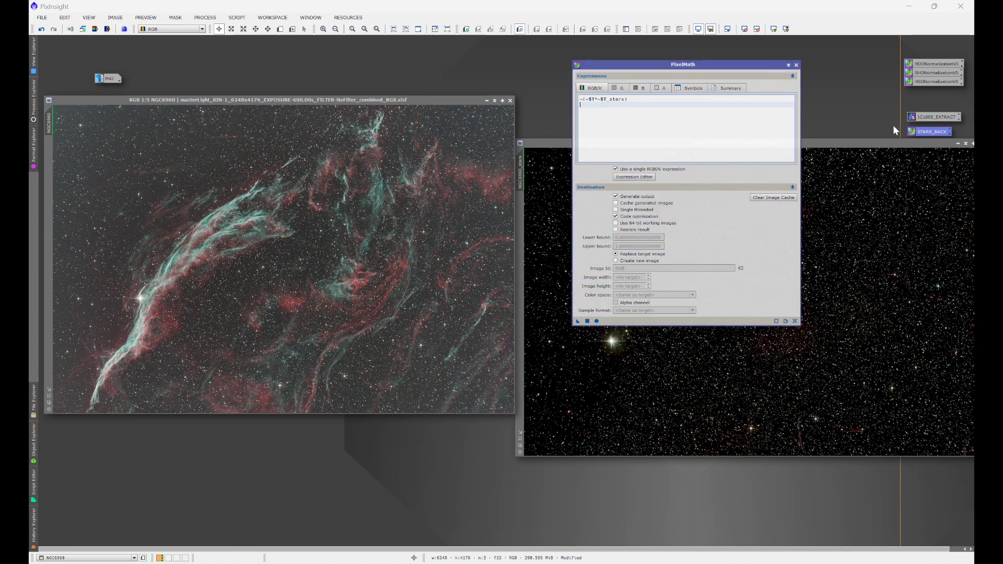
# Step: Close the NGC6960_stars image and minimise NGC6960 to an icon
pyautogui.click(914, 143)
pyautogui.click(972, 146)
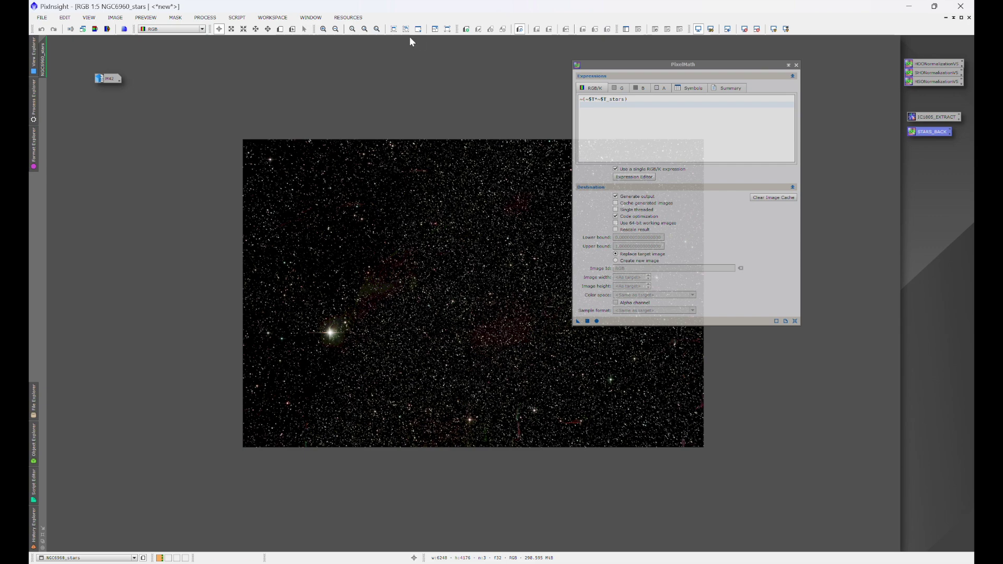
pyautogui.click(394, 28)
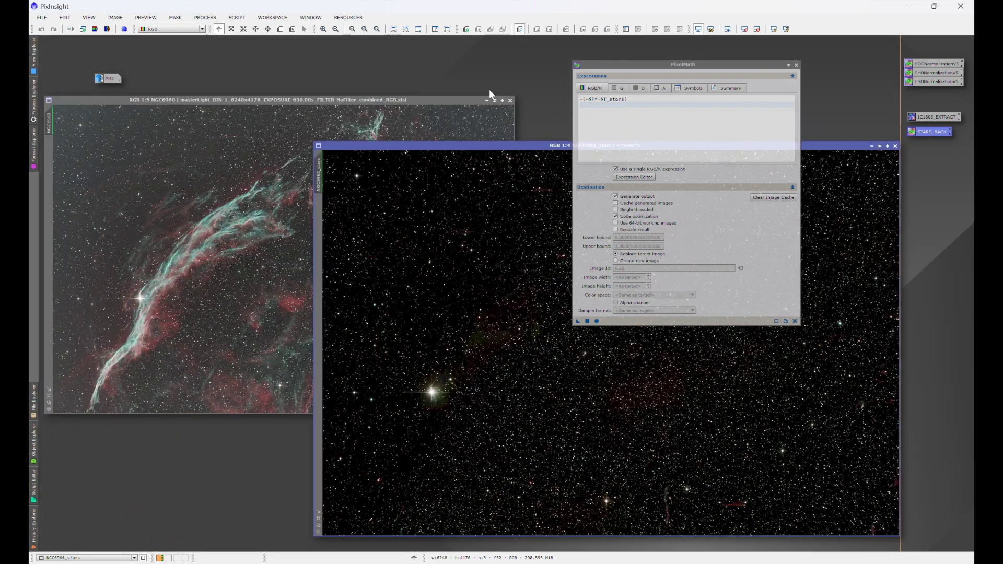
pyautogui.click(895, 145)
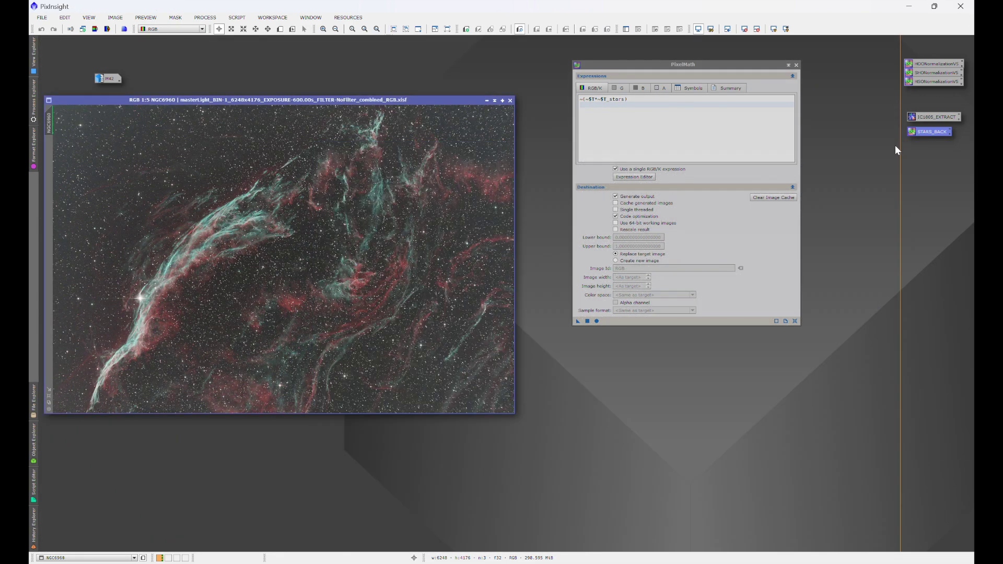
pyautogui.click(487, 101)
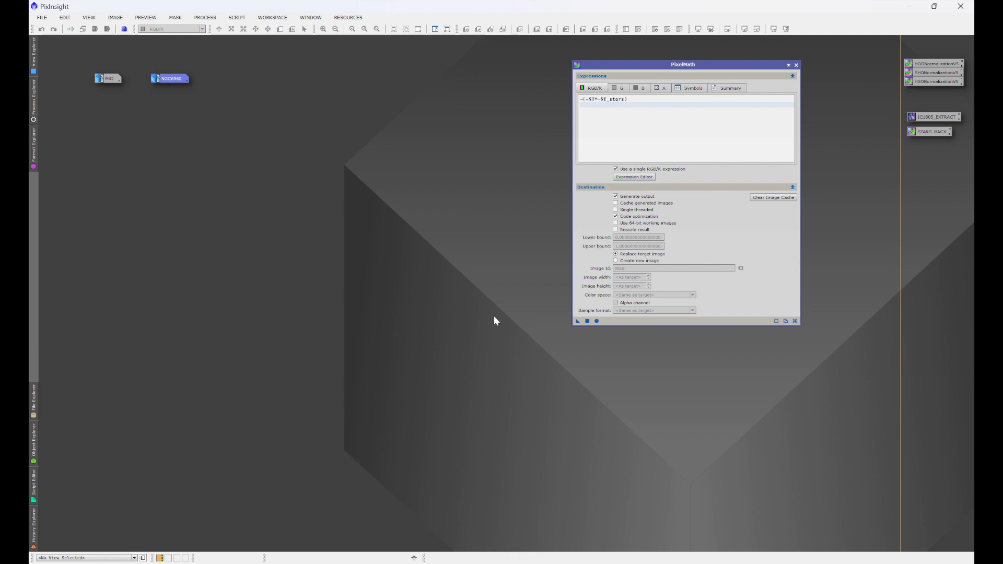
# Step: Drop a PixelMath process icon, close PixelMath, then delete the extra Process06 icon
pyautogui.moveTo(578, 322); pyautogui.dragTo(453, 331)
pyautogui.click(796, 65)
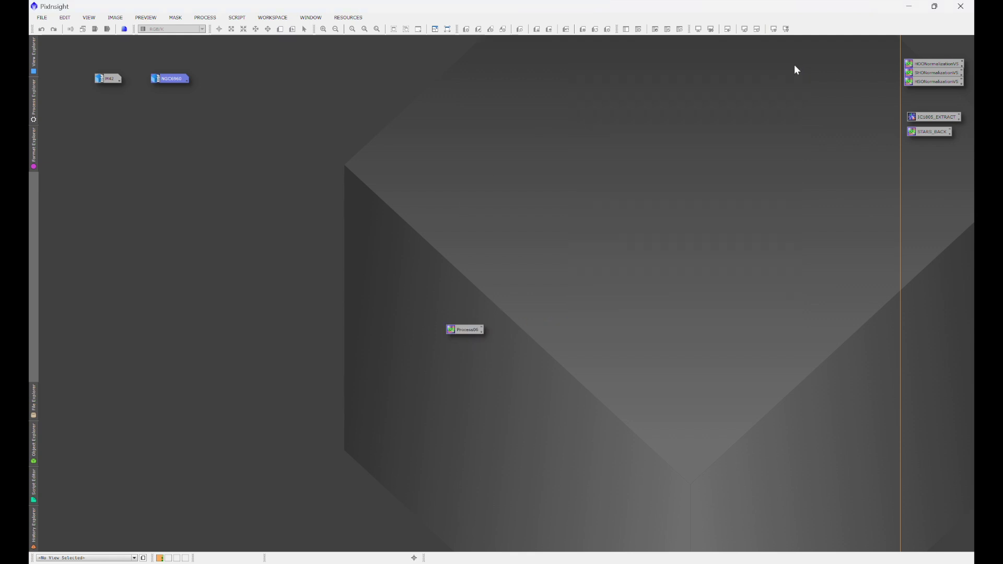
pyautogui.doubleClick(481, 326)
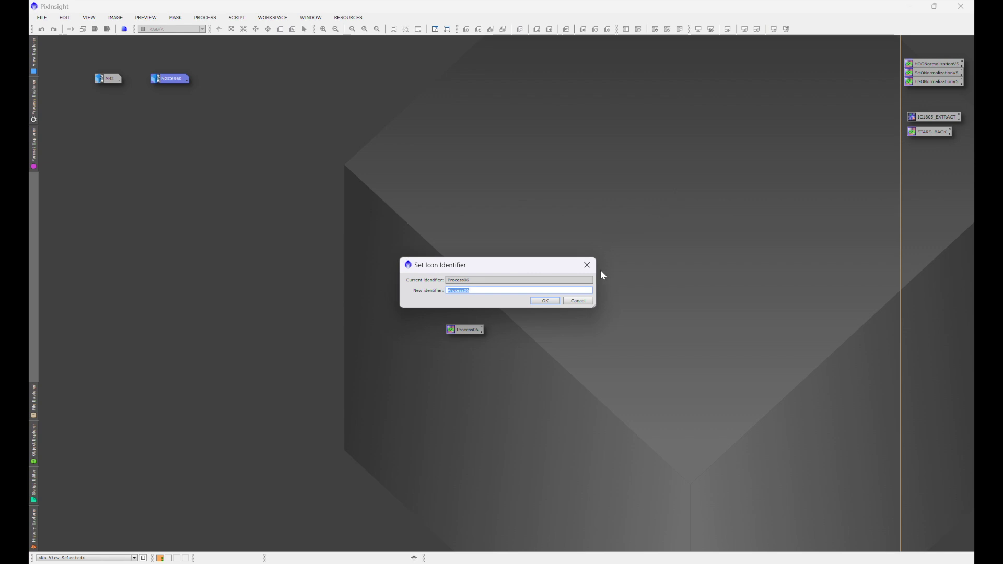
pyautogui.click(587, 265)
pyautogui.rightClick(470, 328)
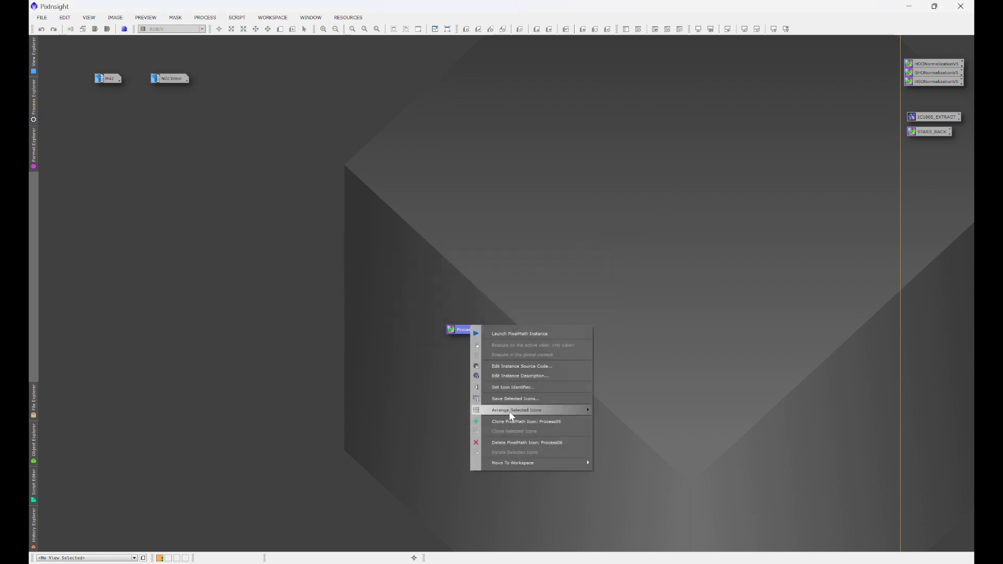
pyautogui.click(515, 442)
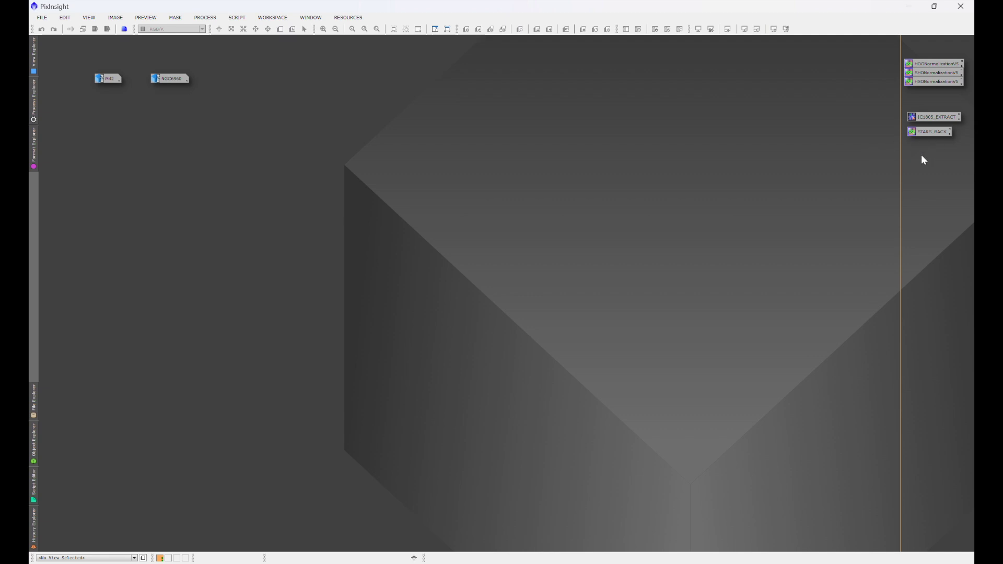
pyautogui.click(207, 19)
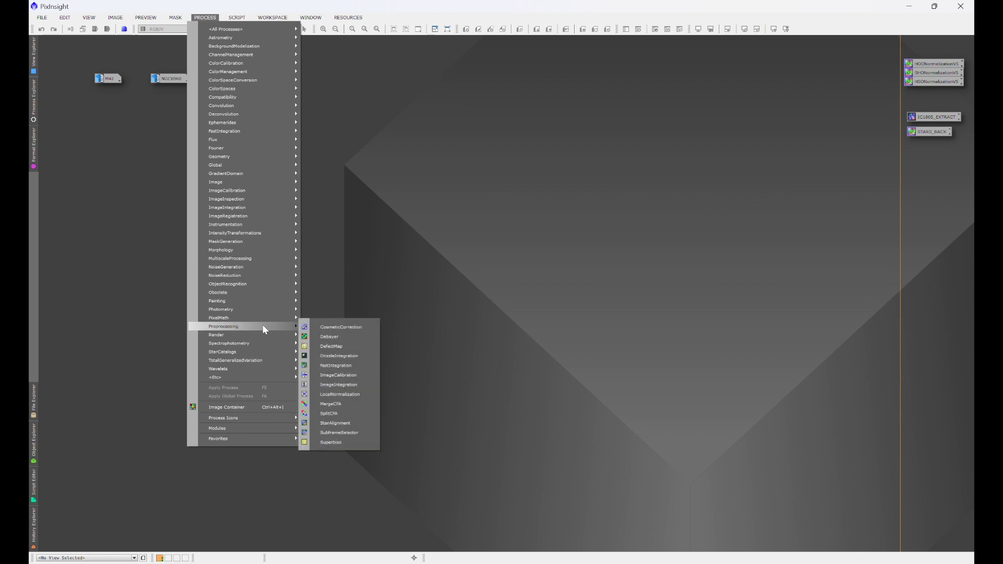
pyautogui.moveTo(260, 418)
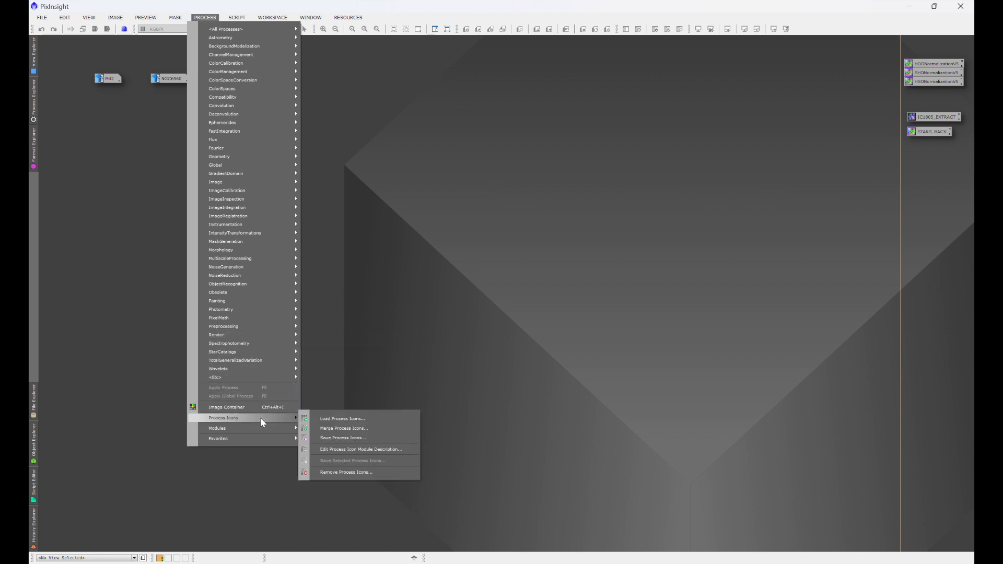
pyautogui.click(350, 437)
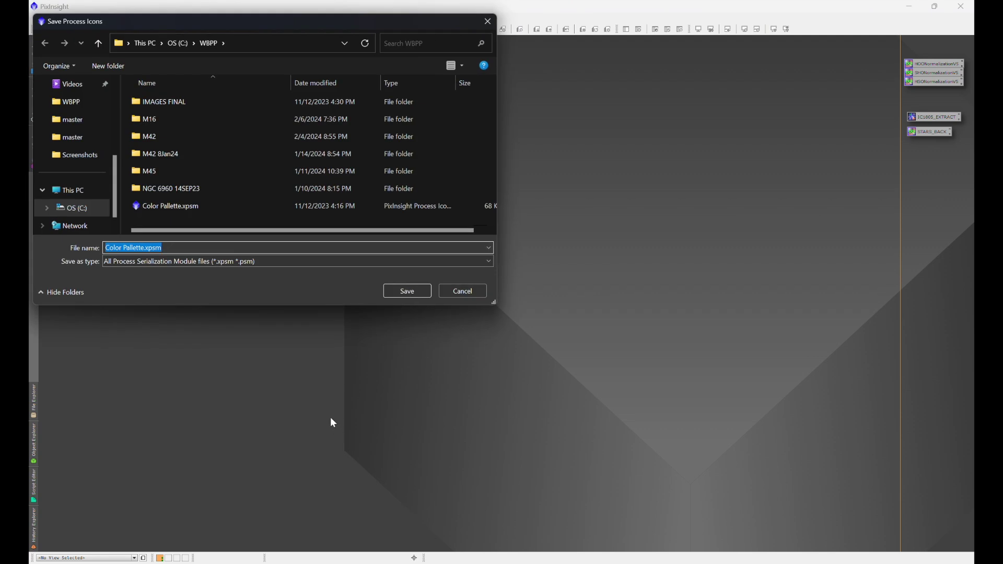
pyautogui.click(71, 192)
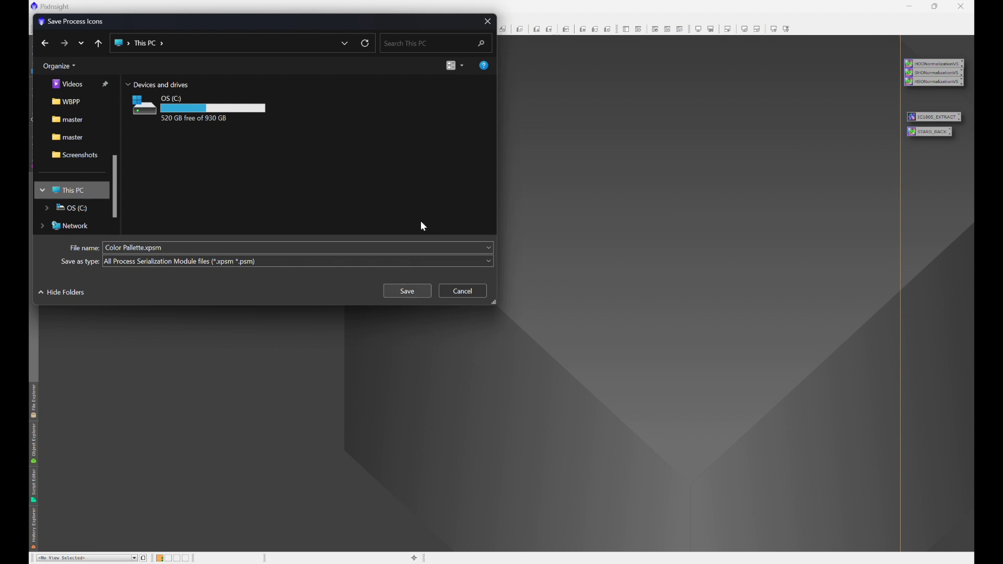
pyautogui.moveTo(342, 30); pyautogui.dragTo(490, 111)
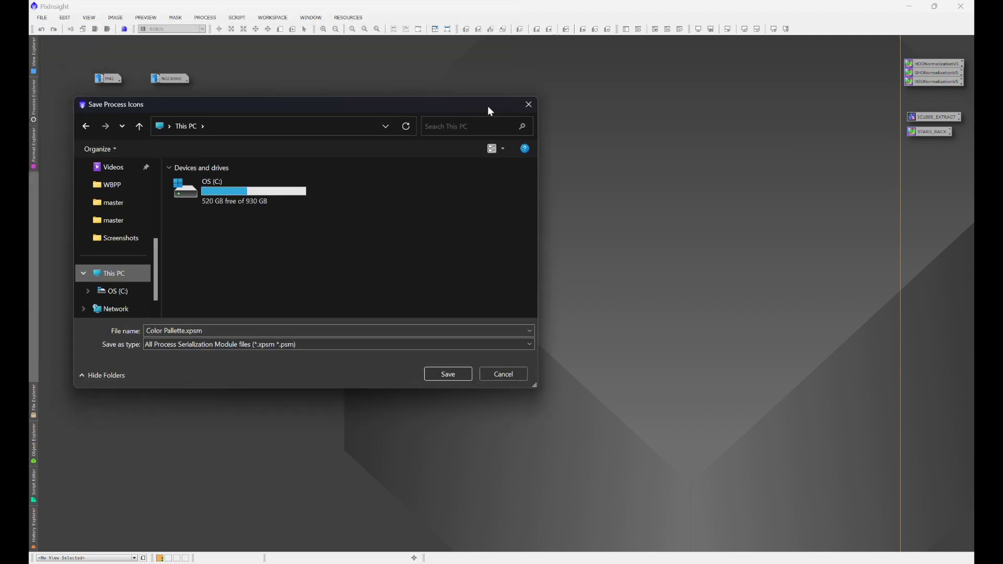
pyautogui.click(528, 105)
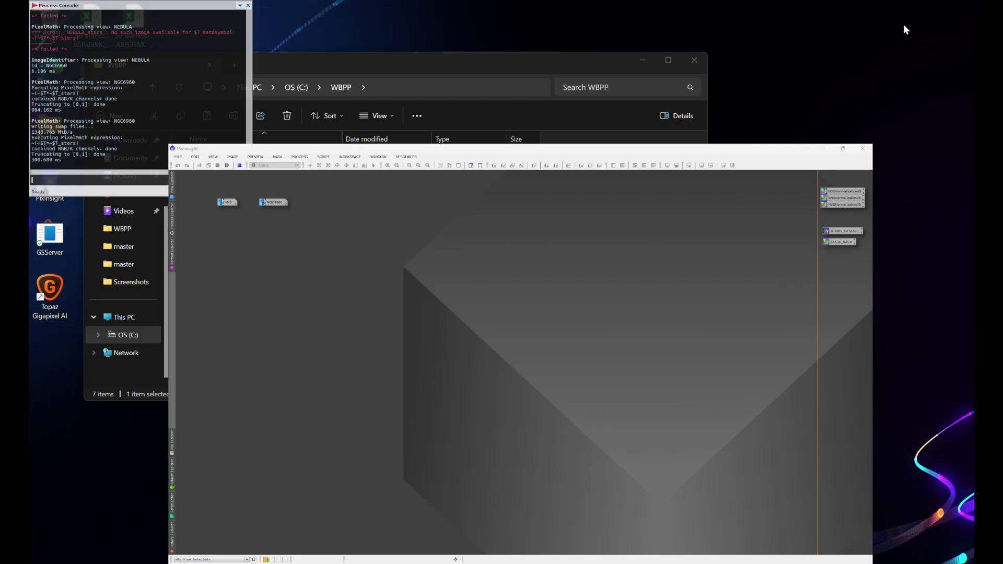
# Step: Clear the desktop and Process Console, browse to the WBPP folder, and open Color Pallette.xpsm
pyautogui.click(694, 60)
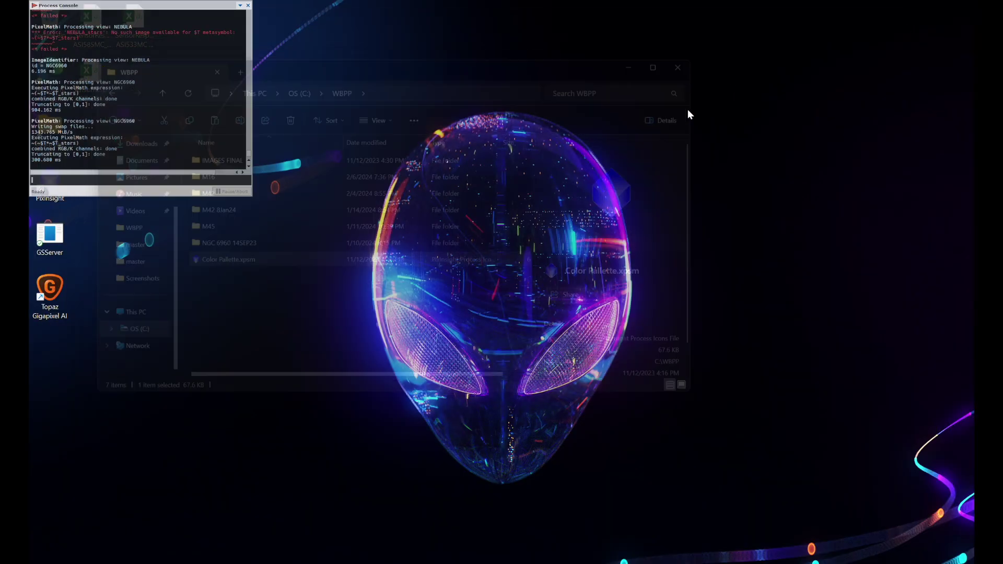
pyautogui.click(249, 5)
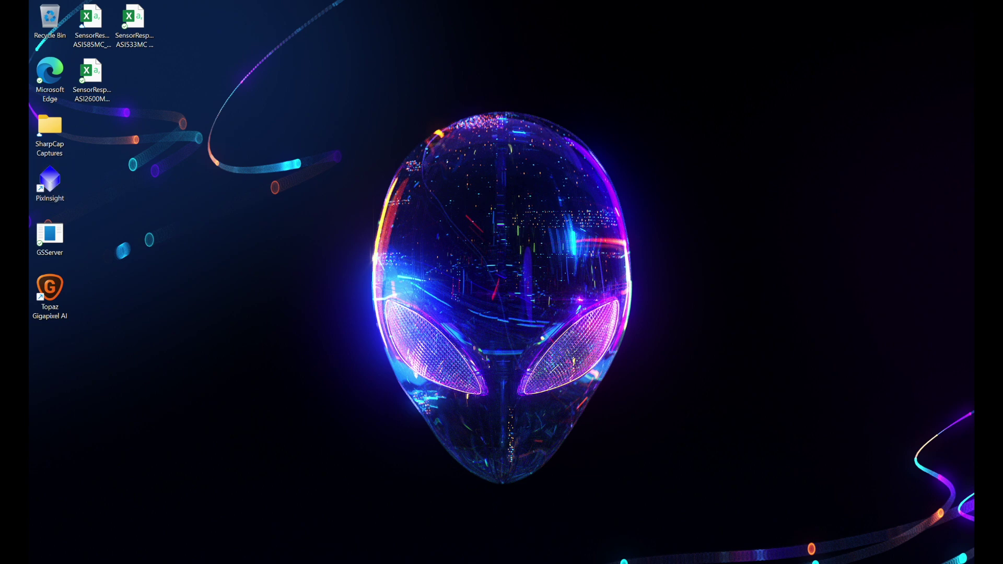
pyautogui.press('super+e')
pyautogui.click(123, 337)
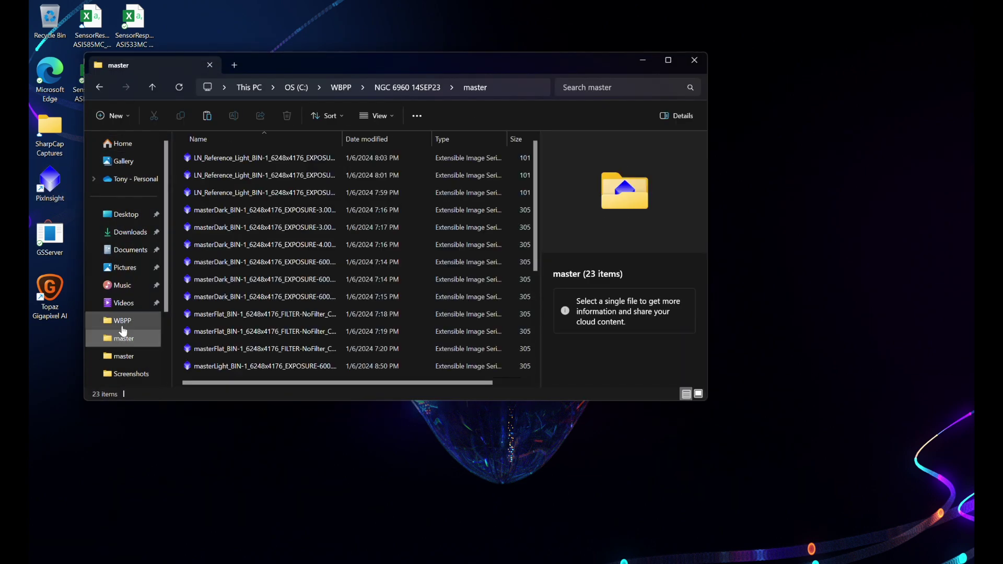
pyautogui.click(123, 331)
pyautogui.click(213, 248)
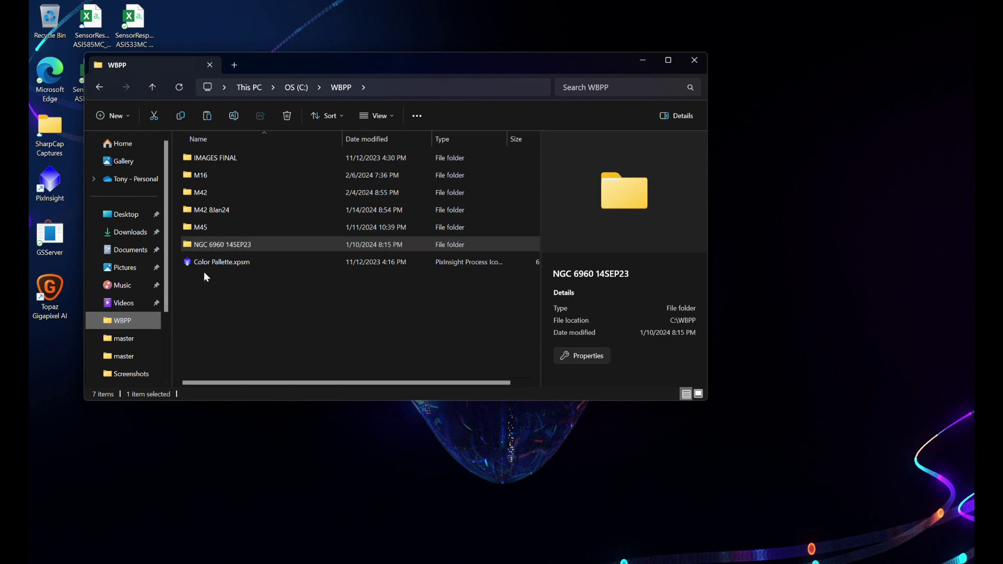
pyautogui.doubleClick(200, 263)
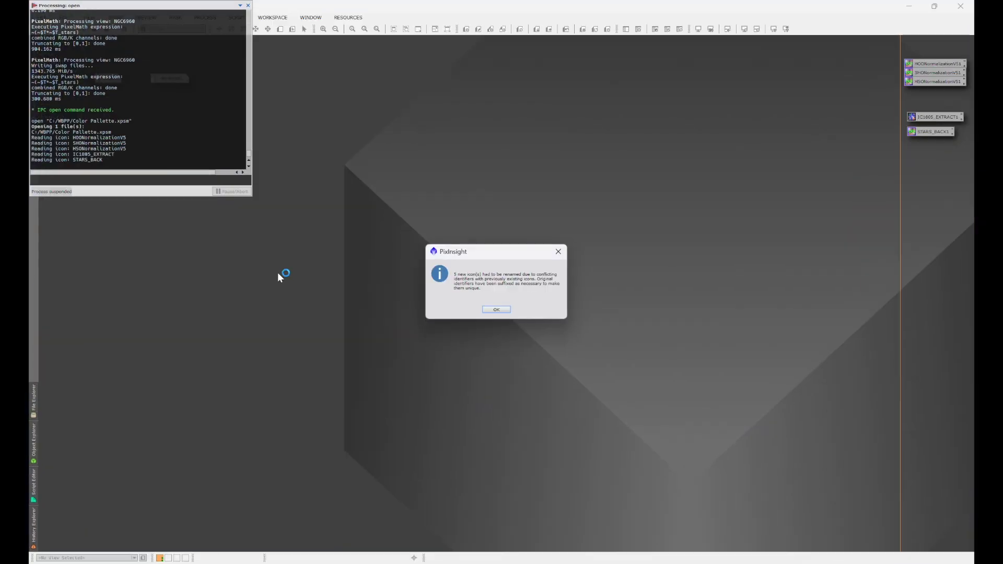
# Step: Accept the renaming notice so the five Color Pallette.xpsm icons load with suffixed names
pyautogui.click(505, 312)
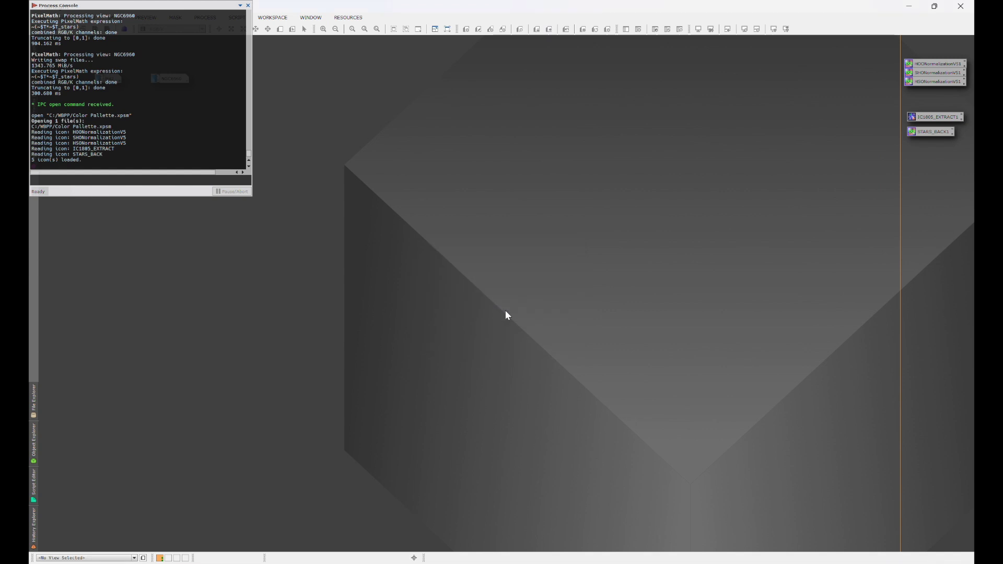